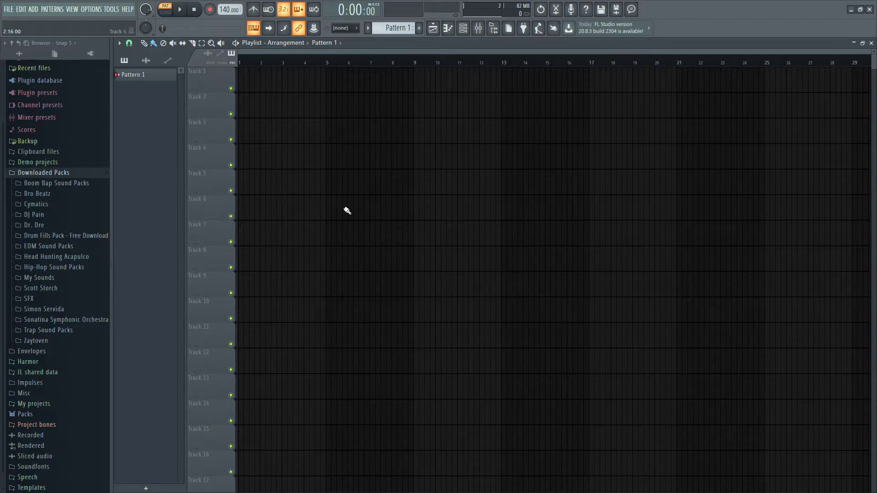
- Close the playlist window and collapse the expanded folders in the browser
{"action": "left_click", "coordinate": [871, 43]}
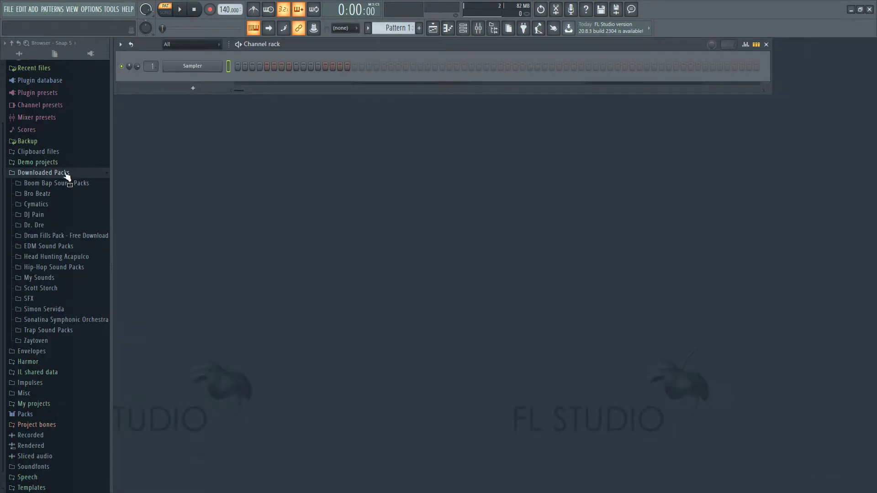
{"action": "left_click", "coordinate": [12, 43]}
{"action": "left_click", "coordinate": [11, 42]}
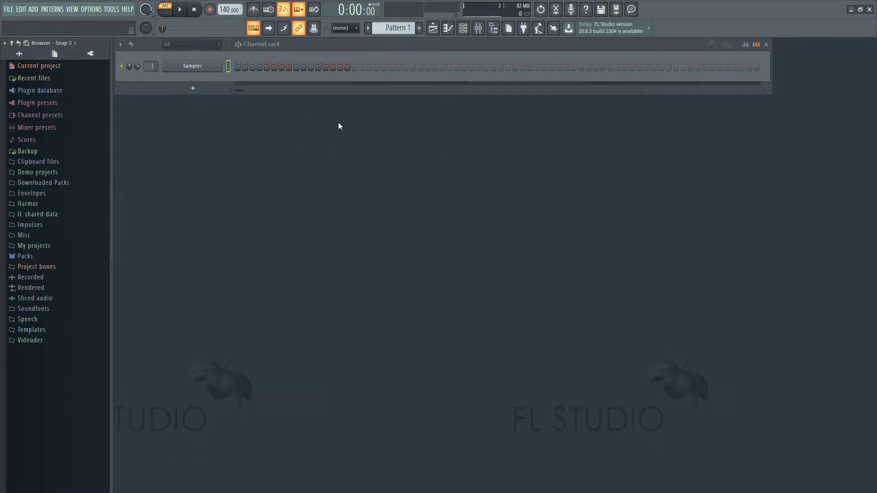
{"action": "left_click", "coordinate": [434, 28]}
{"action": "key", "text": "F5"}
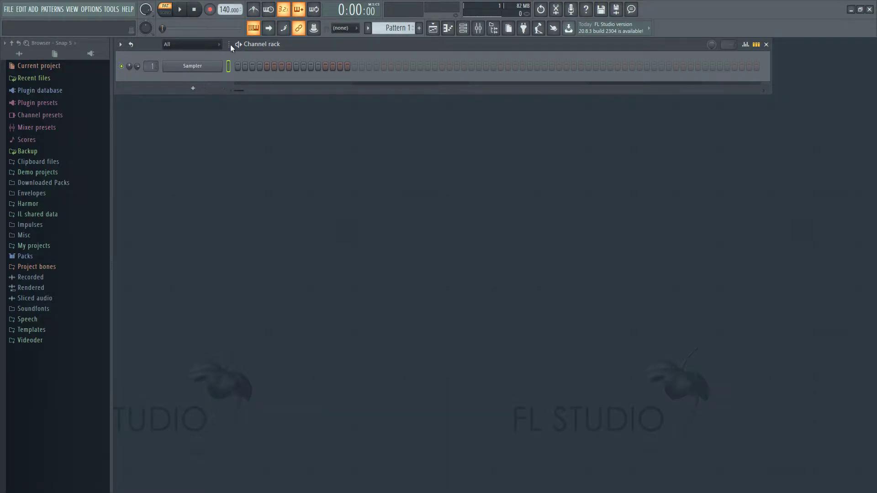
- Set the project tempo to 115 BPM
{"action": "scroll", "coordinate": [220, 11], "scroll_direction": "down", "scroll_amount": 20}
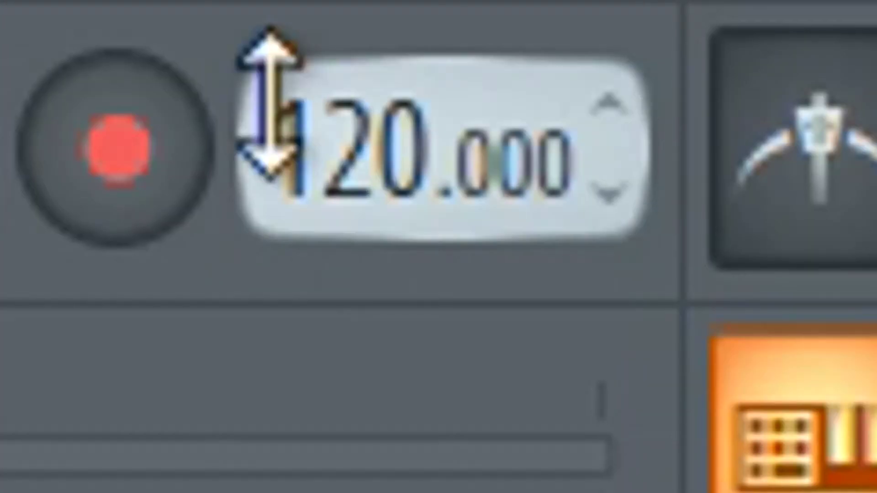
{"action": "scroll", "coordinate": [269, 105], "scroll_direction": "down", "scroll_amount": 4}
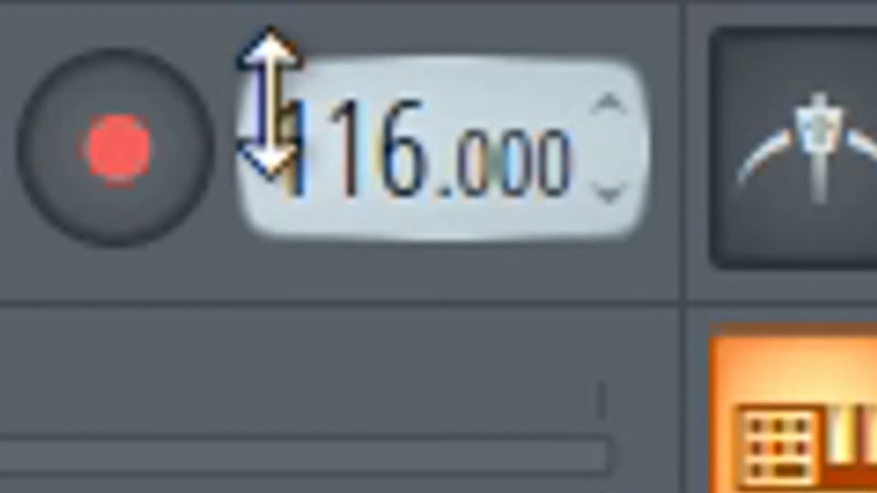
{"action": "scroll", "coordinate": [270, 104], "scroll_direction": "down", "scroll_amount": 1}
- Replace the Sampler channel with the FL Keys instrument and return to the channel rack
{"action": "right_click", "coordinate": [210, 65]}
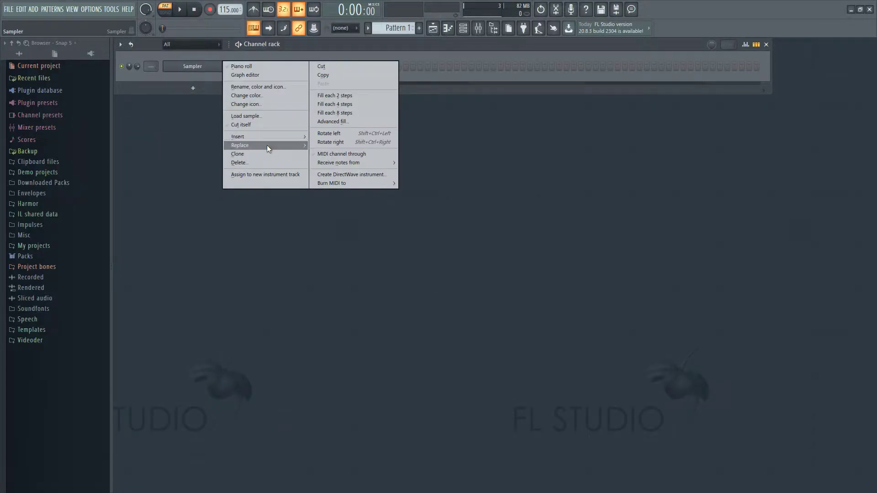
{"action": "mouse_move", "coordinate": [267, 144]}
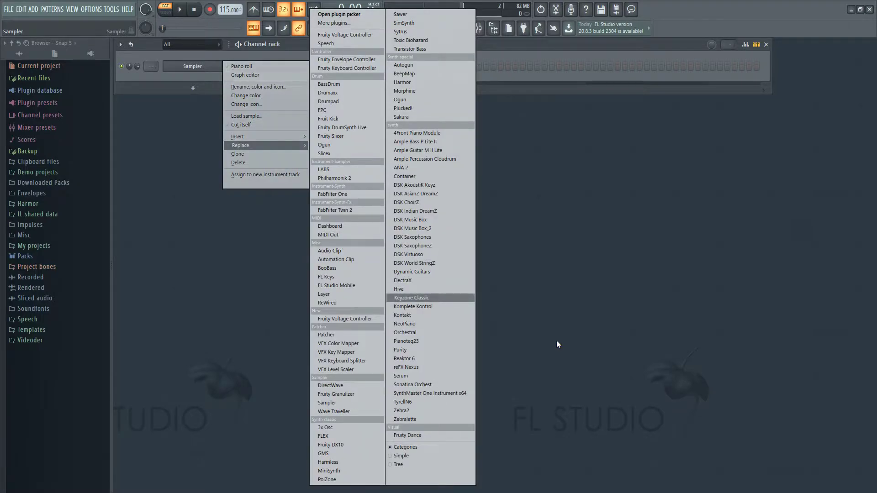
{"action": "left_click", "coordinate": [350, 278]}
{"action": "key", "text": "F7"}
{"action": "scroll", "coordinate": [185, 189], "scroll_direction": "up", "scroll_amount": 3}
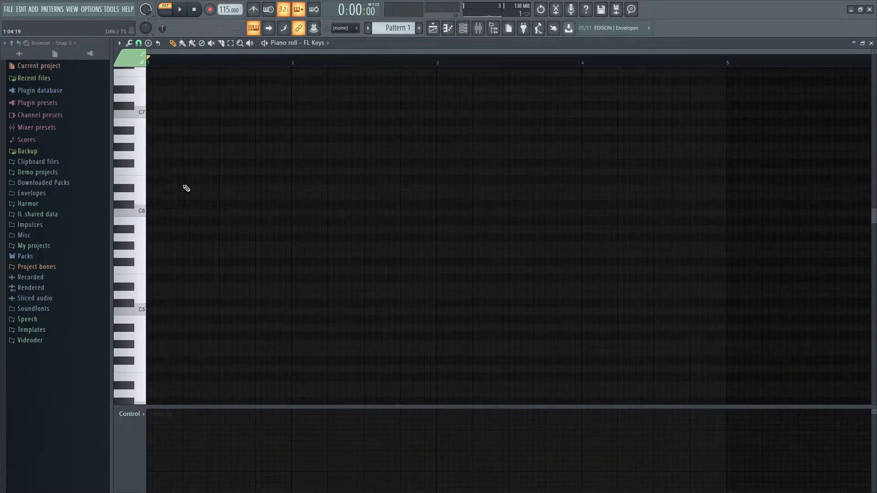
{"action": "left_click", "coordinate": [871, 44]}
{"action": "key", "text": "Escape"}
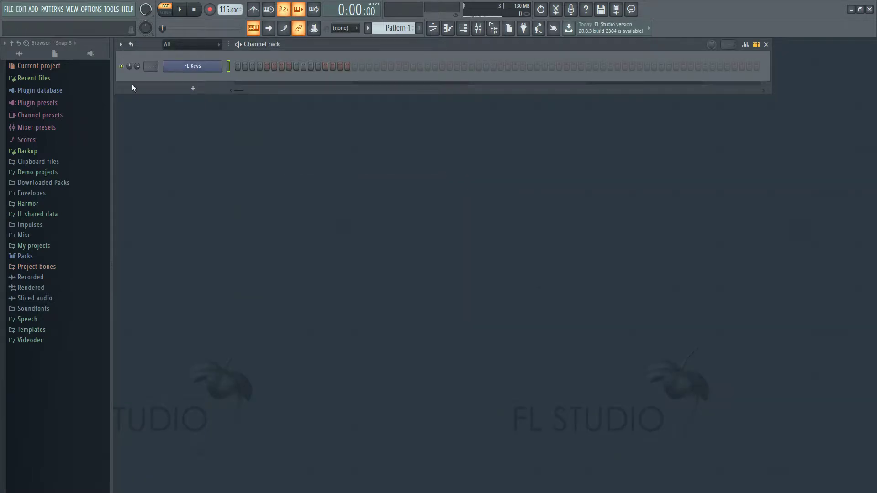
- Open the piano roll for the FL Keys channel and look at its scale highlighting helper
{"action": "right_click", "coordinate": [196, 72]}
{"action": "left_click", "coordinate": [242, 64]}
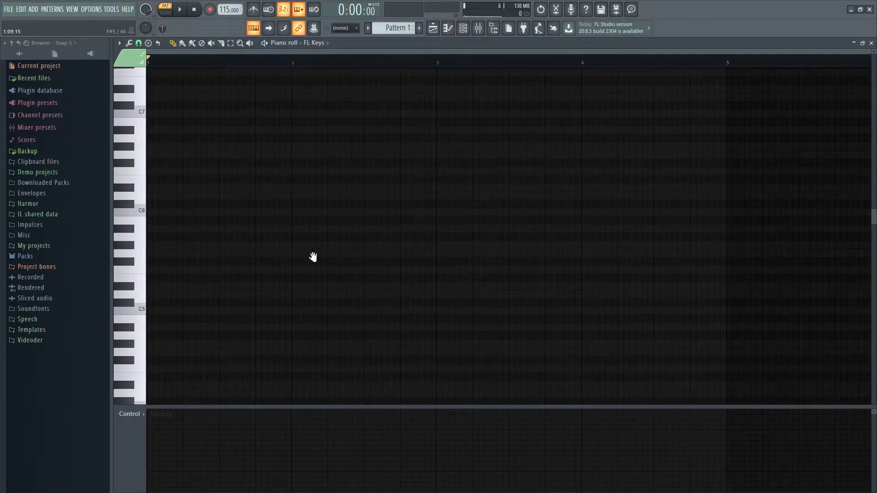
{"action": "left_click", "coordinate": [169, 222]}
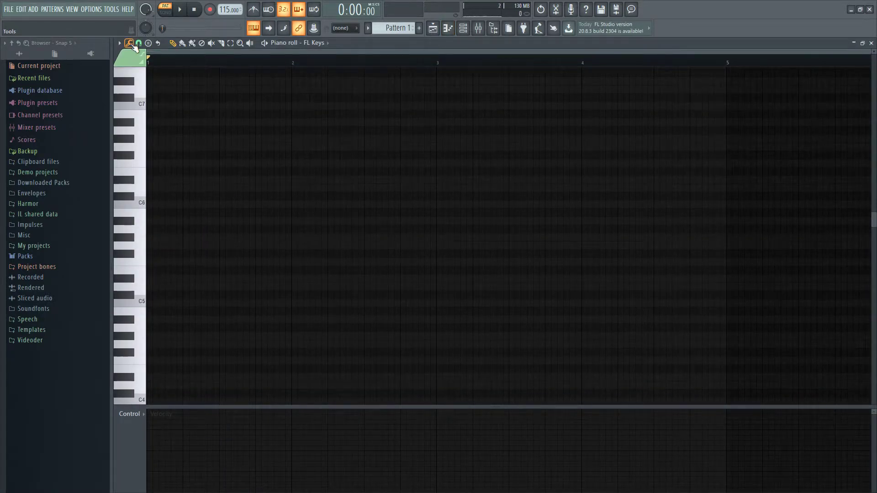
{"action": "left_click", "coordinate": [120, 43]}
{"action": "mouse_move", "coordinate": [152, 98]}
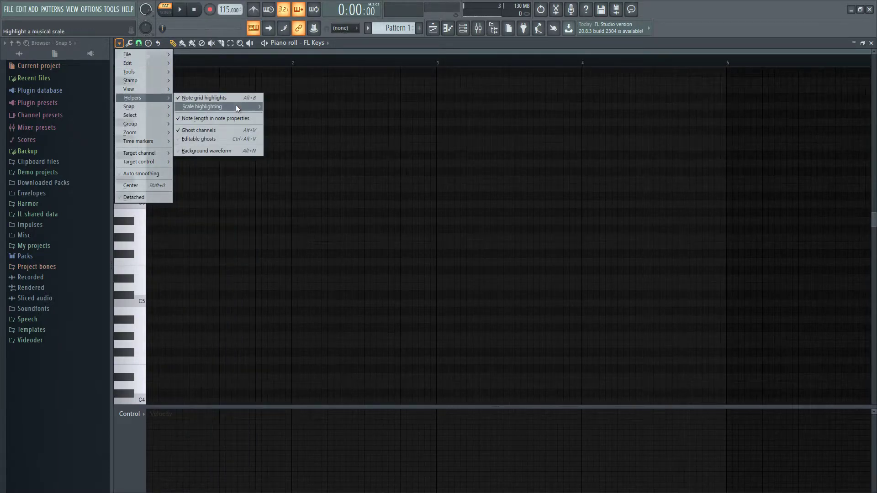
- Draw a one-bar chord in bar 1 from the notes A4, C5, E5 and G5
{"action": "left_click_drag", "start_coordinate": [182, 229], "coordinate": [289, 240]}
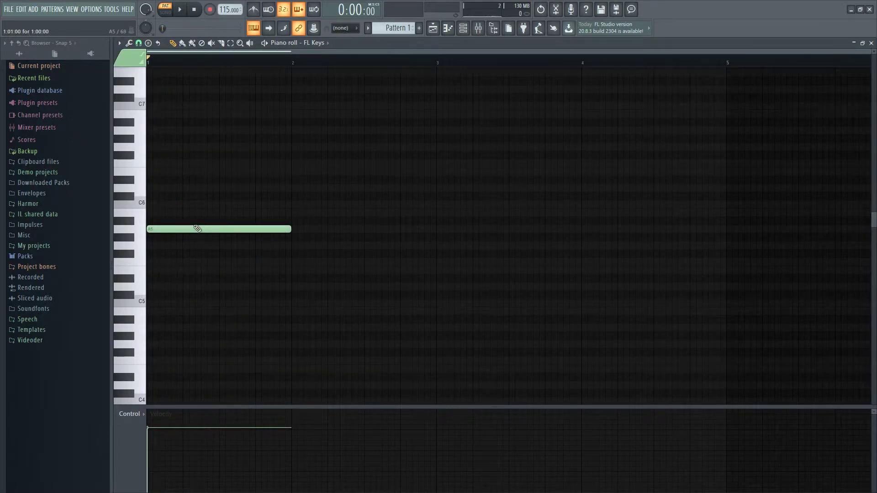
{"action": "right_click", "coordinate": [198, 228]}
{"action": "left_click", "coordinate": [155, 326]}
{"action": "scroll", "coordinate": [212, 319], "scroll_direction": "up", "scroll_amount": 2}
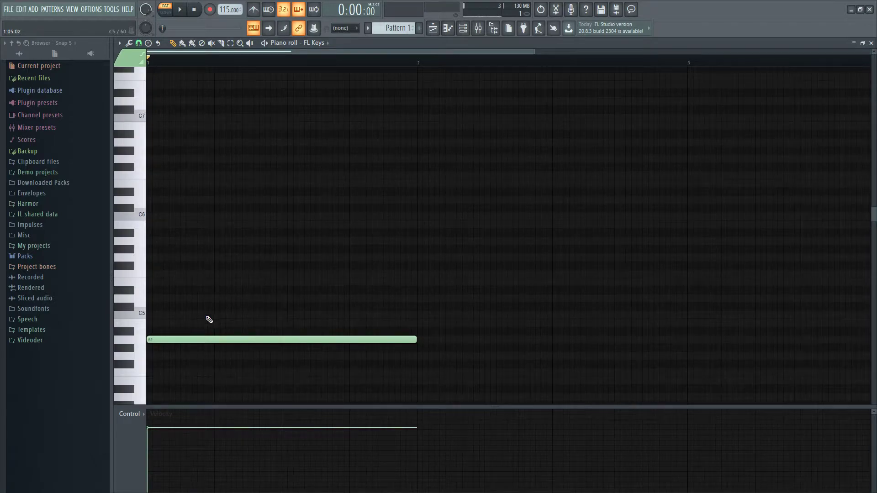
{"action": "left_click", "coordinate": [154, 315]}
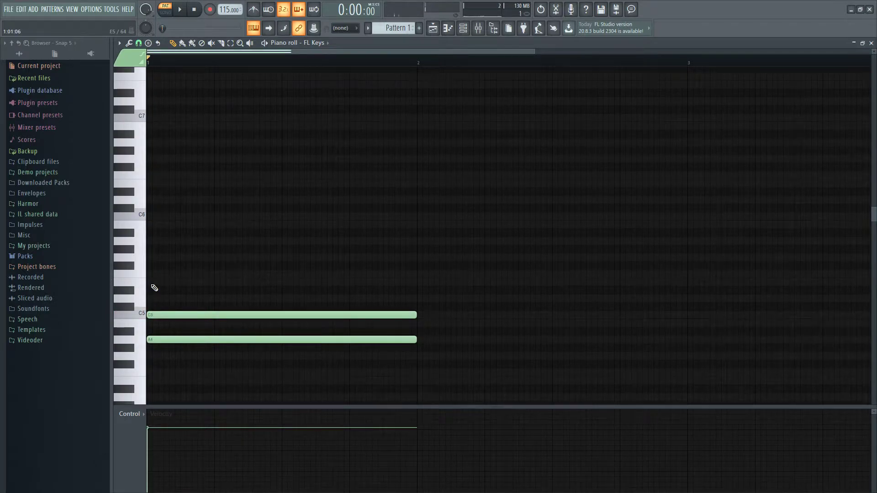
{"action": "left_click", "coordinate": [154, 282]}
{"action": "left_click_drag", "start_coordinate": [155, 266], "coordinate": [153, 257]}
- Play back the four-note chord in bar 1 to audition it
{"action": "key", "text": "y"}
{"action": "left_click", "coordinate": [247, 299]}
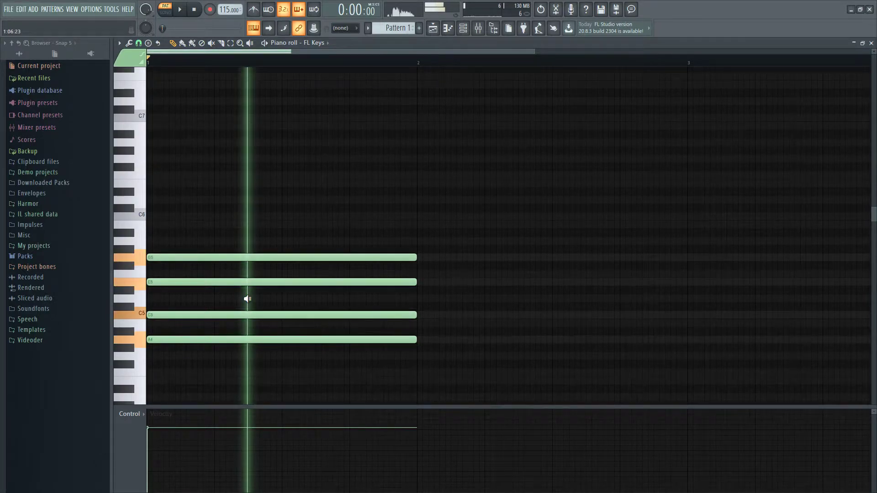
{"action": "key", "text": "space"}
{"action": "scroll", "coordinate": [274, 303], "scroll_direction": "down", "scroll_amount": 2}
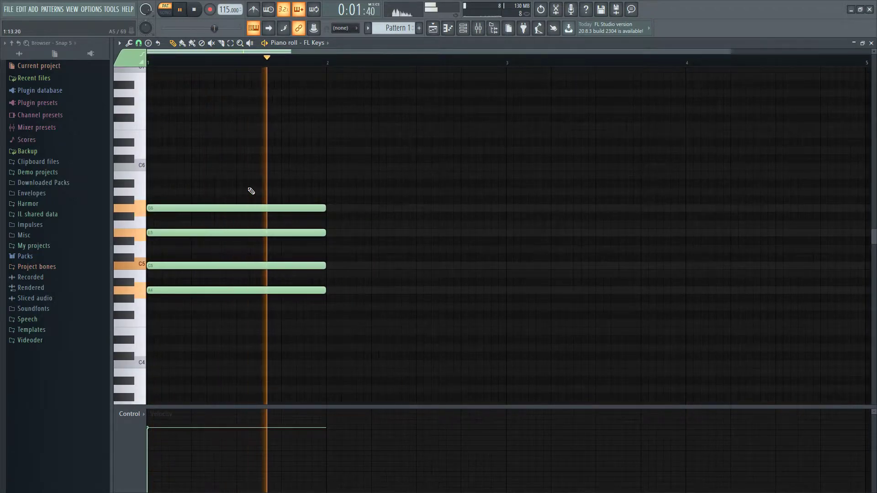
{"action": "scroll", "coordinate": [298, 316], "scroll_direction": "up", "scroll_amount": 2}
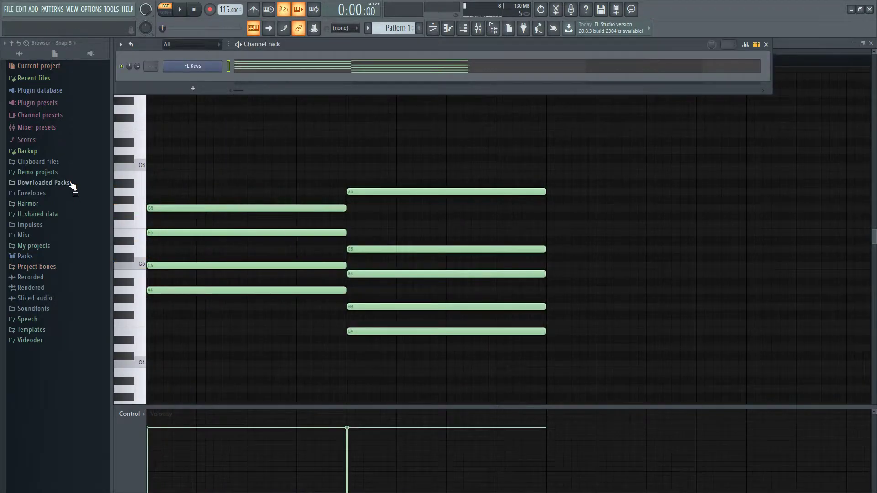
- Add a 3x Osc channel below FL Keys and audition a note on it
{"action": "left_click", "coordinate": [64, 182]}
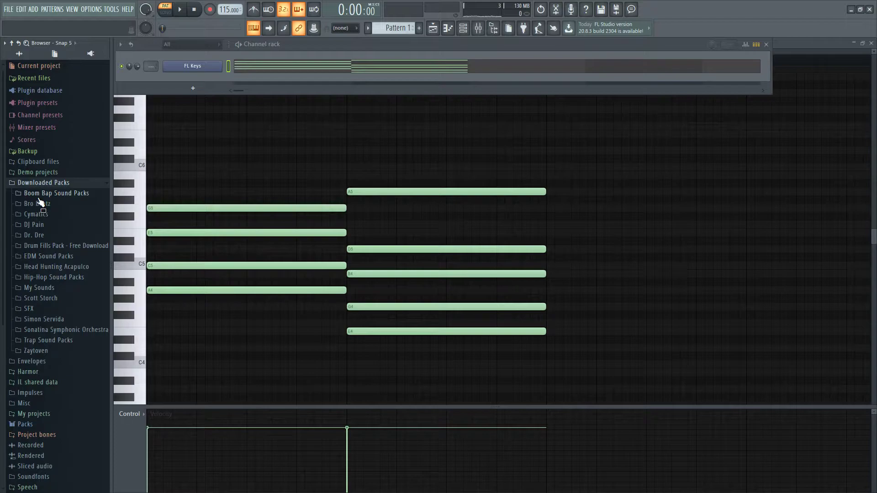
{"action": "left_click", "coordinate": [48, 183]}
{"action": "left_click", "coordinate": [194, 90]}
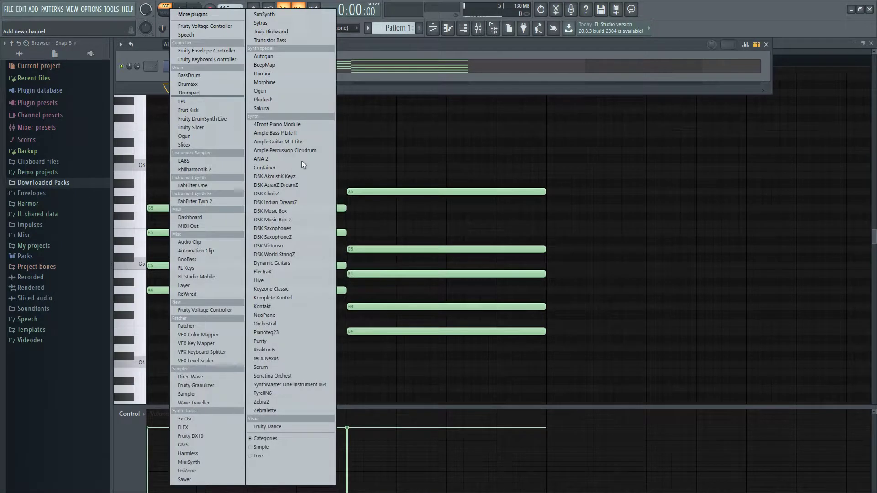
{"action": "left_click", "coordinate": [213, 418]}
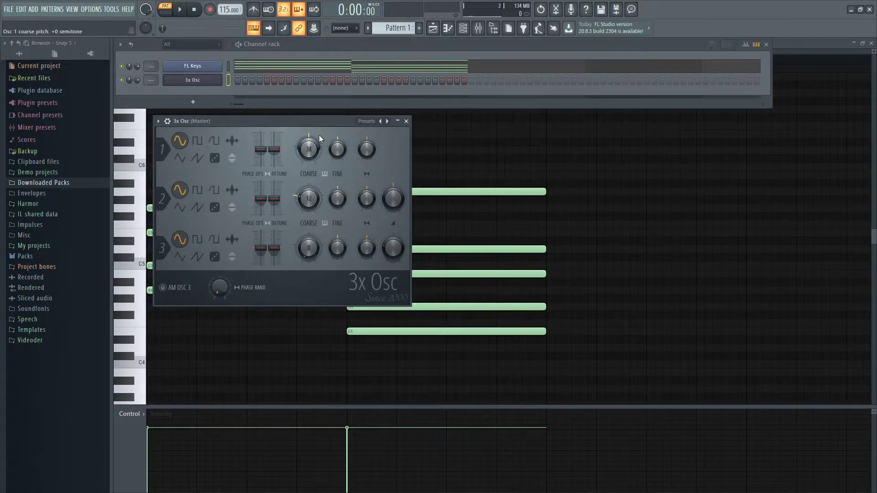
{"action": "key", "text": "z"}
- Set oscillator 3 of 3x Osc to the noise waveform, check its volume envelope page and close the plugin
{"action": "left_click", "coordinate": [215, 257]}
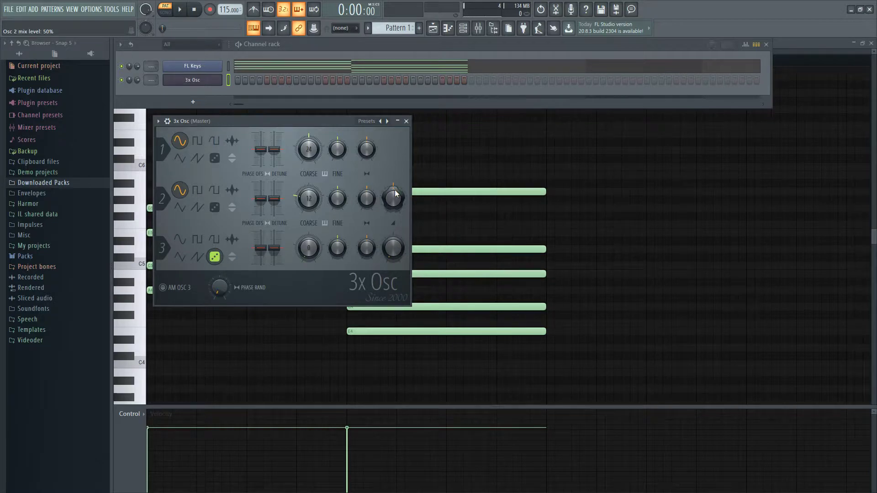
{"action": "key", "text": "z"}
{"action": "left_click", "coordinate": [205, 139]}
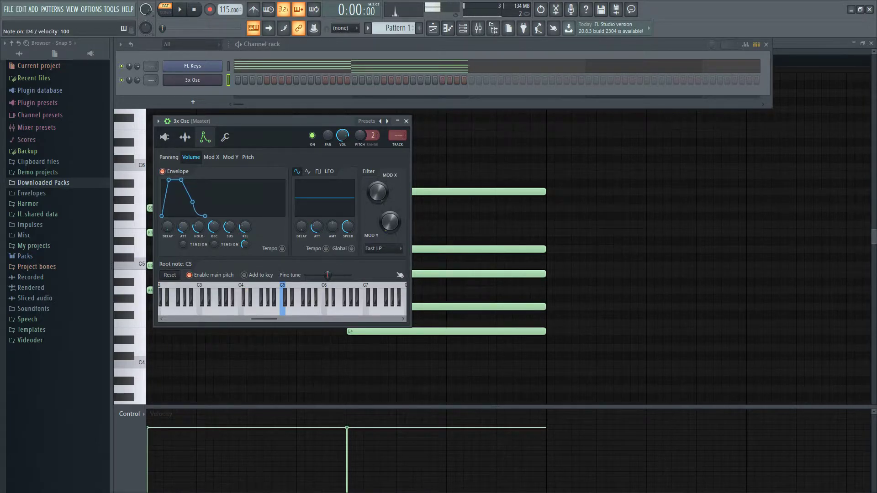
{"action": "left_click", "coordinate": [406, 121]}
- Open the 3x Osc piano roll and place a one-bar A2 bass note at the start of bar 1
{"action": "right_click", "coordinate": [221, 77]}
{"action": "left_click", "coordinate": [282, 79]}
{"action": "scroll", "coordinate": [226, 231], "scroll_direction": "down", "scroll_amount": 4}
{"action": "left_click", "coordinate": [163, 193]}
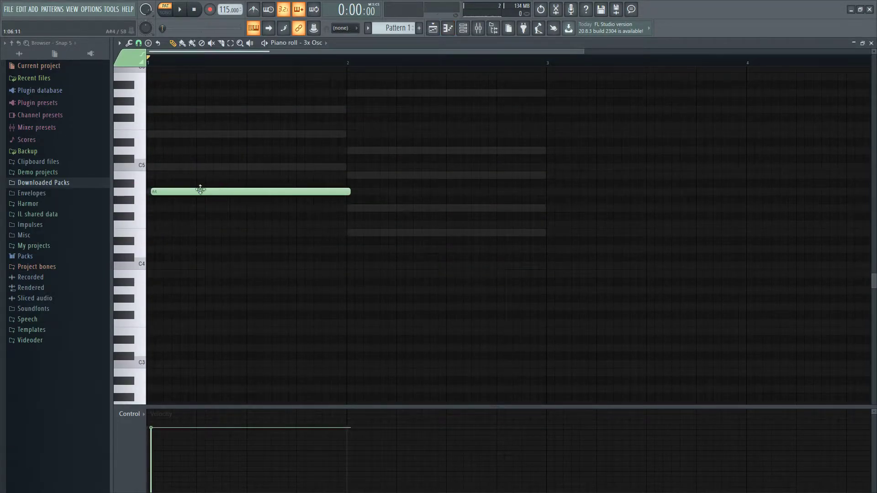
{"action": "scroll", "coordinate": [251, 172], "scroll_direction": "down", "scroll_amount": 4}
{"action": "left_click_drag", "start_coordinate": [229, 93], "coordinate": [225, 291]}
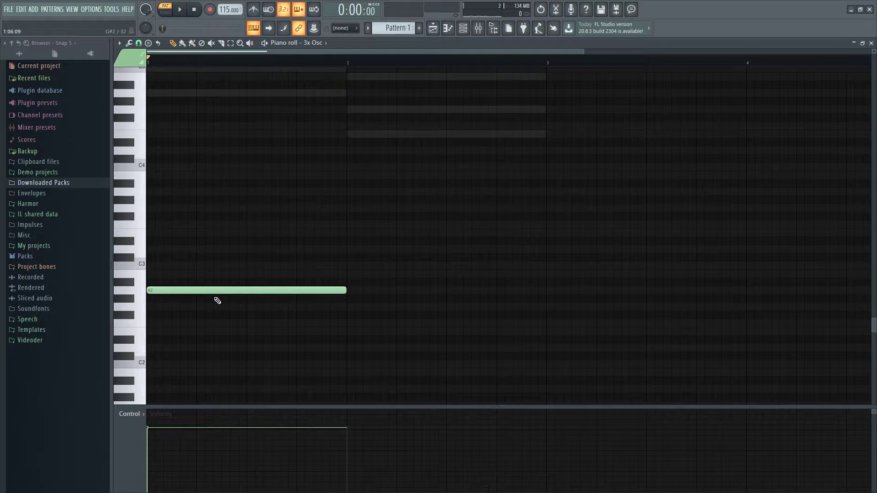
- Split the A2 bass note near its start, return to Draw mode and move the longer part down to A1
{"action": "right_click", "coordinate": [289, 308]}
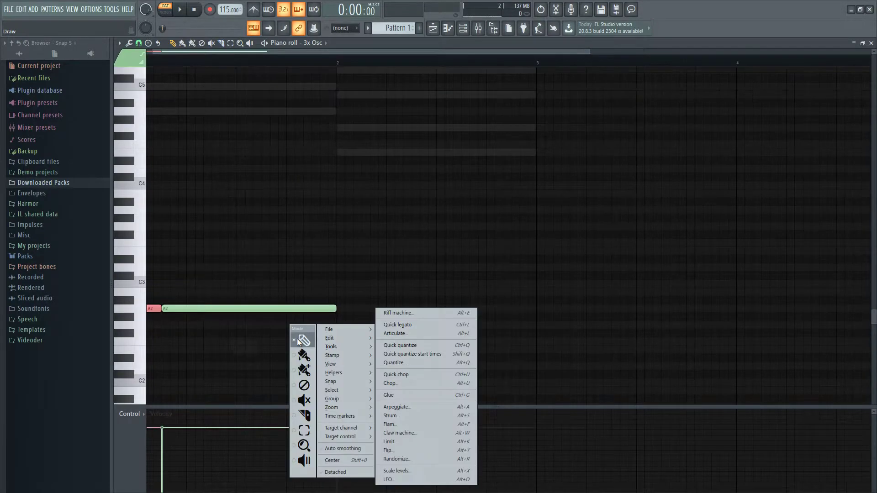
{"action": "left_click", "coordinate": [303, 337]}
{"action": "key", "text": "space"}
{"action": "scroll", "coordinate": [437, 276], "scroll_direction": "down", "scroll_amount": 4}
{"action": "left_click", "coordinate": [320, 308]}
{"action": "key", "text": "space"}
- Replace the long A1 note with an E2 note that ends at the start of bar 2
{"action": "left_click_drag", "start_coordinate": [167, 261], "coordinate": [167, 244]}
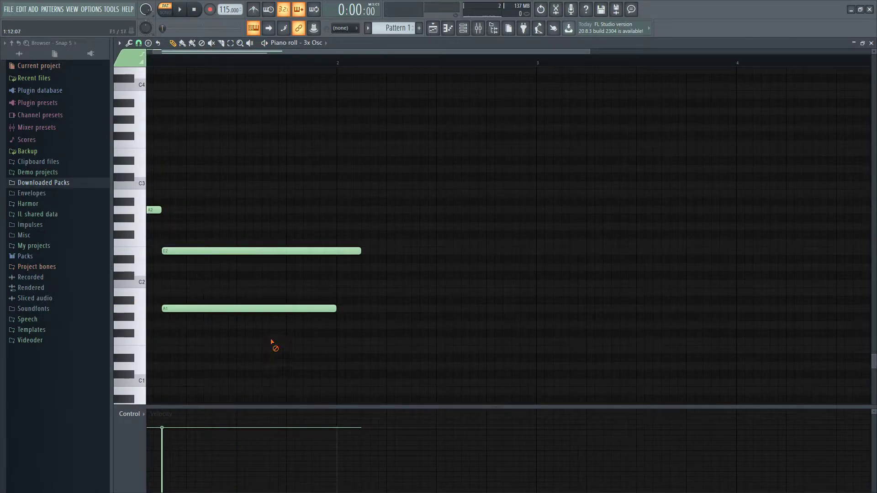
{"action": "right_click", "coordinate": [274, 309]}
{"action": "key", "text": "space"}
{"action": "left_click_drag", "start_coordinate": [361, 251], "coordinate": [339, 267]}
{"action": "key", "text": "space"}
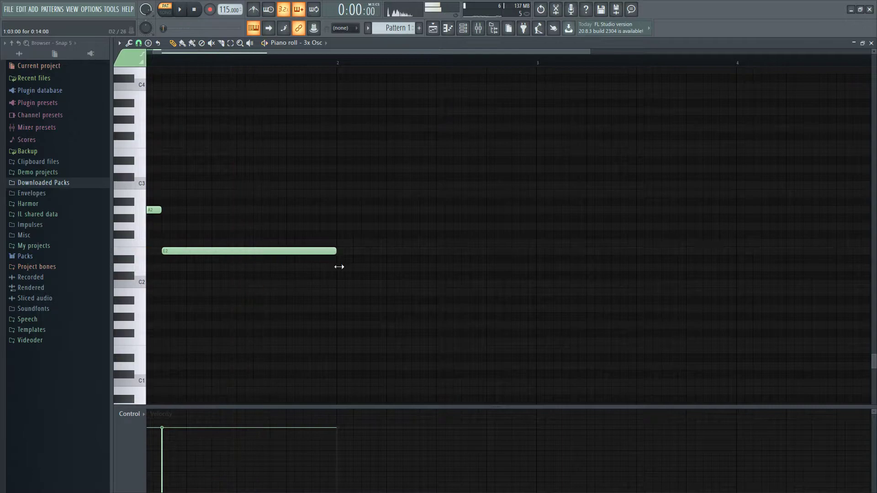
- Play back the A2 and E2 bass notes together with the chords
{"action": "scroll", "coordinate": [220, 287], "scroll_direction": "up", "scroll_amount": 2}
{"action": "scroll", "coordinate": [174, 292], "scroll_direction": "up", "scroll_amount": 3}
{"action": "key", "text": "space"}
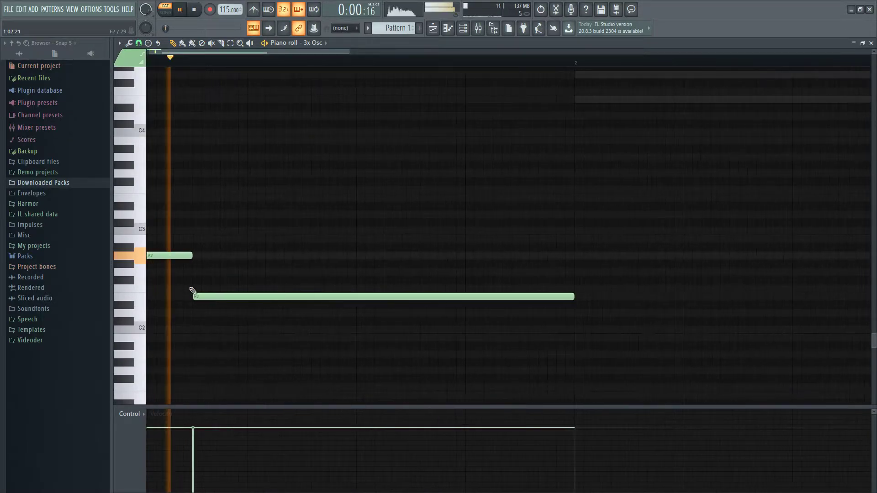
{"action": "key", "text": "space"}
{"action": "key", "text": "space"}
{"action": "key", "text": "space"}
- Lower the project tempo to 96 BPM and play the pattern at the new speed
{"action": "scroll", "coordinate": [227, 11], "scroll_direction": "down", "scroll_amount": 8}
{"action": "key", "text": "space"}
{"action": "scroll", "coordinate": [515, 160], "scroll_direction": "down", "scroll_amount": 2}
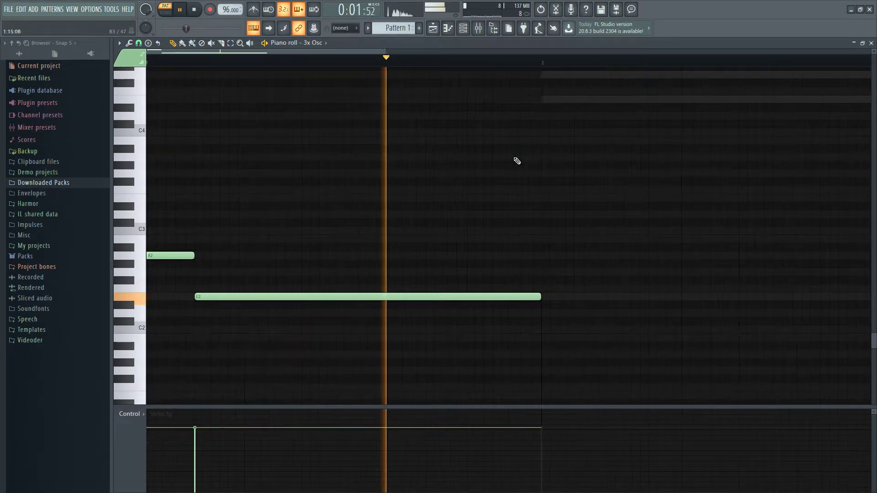
{"action": "key", "text": "space"}
- Switch the piano roll to the FL Keys channel and play back its chords
{"action": "scroll", "coordinate": [517, 198], "scroll_direction": "up", "scroll_amount": 4}
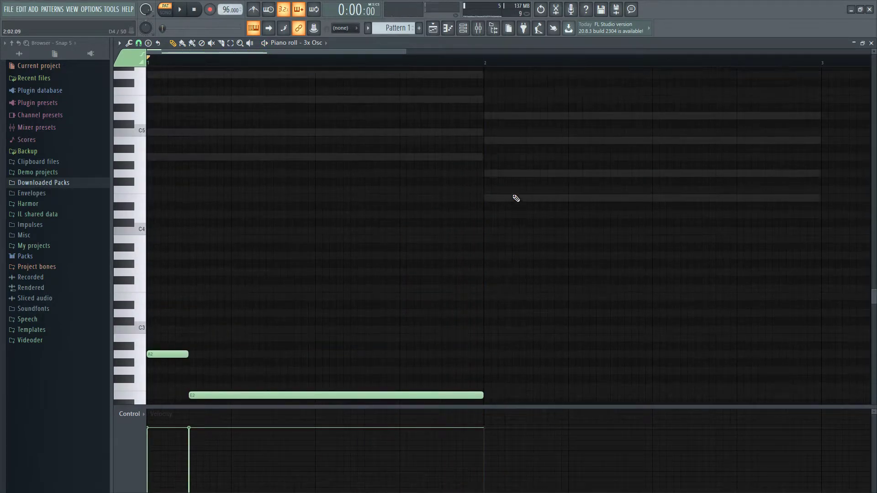
{"action": "double_click", "coordinate": [513, 198]}
{"action": "key", "text": "space"}
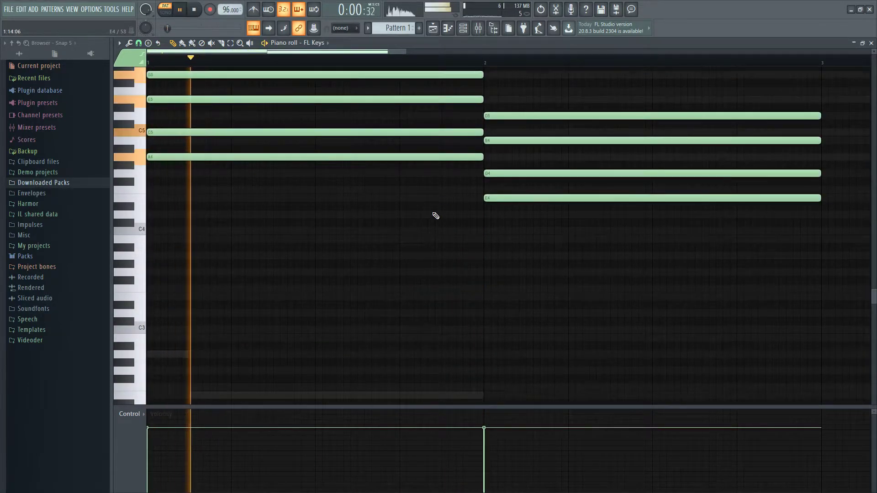
{"action": "scroll", "coordinate": [515, 256], "scroll_direction": "up", "scroll_amount": 4}
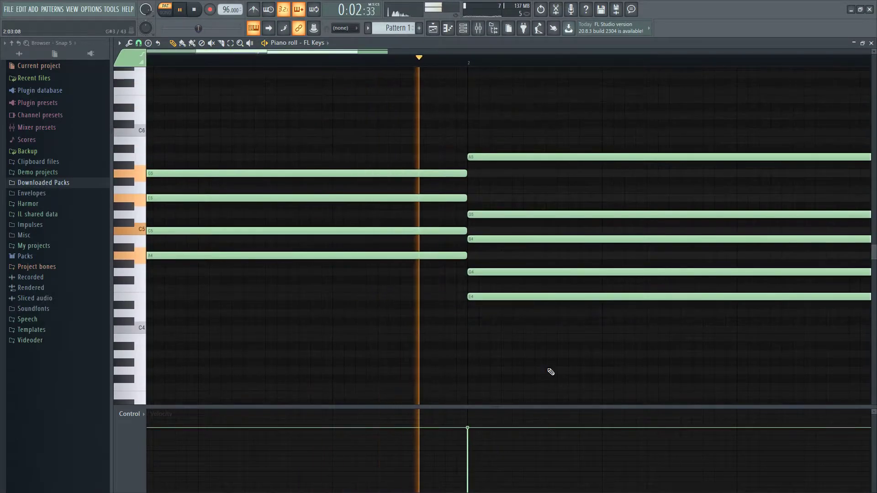
{"action": "scroll", "coordinate": [566, 350], "scroll_direction": "down", "scroll_amount": 1}
{"action": "key", "text": "space"}
- Shorten the A5 note in bar 2 to half a bar and follow it with a half-bar G5 note
{"action": "left_click_drag", "start_coordinate": [597, 204], "coordinate": [597, 174]}
{"action": "right_click", "coordinate": [599, 176]}
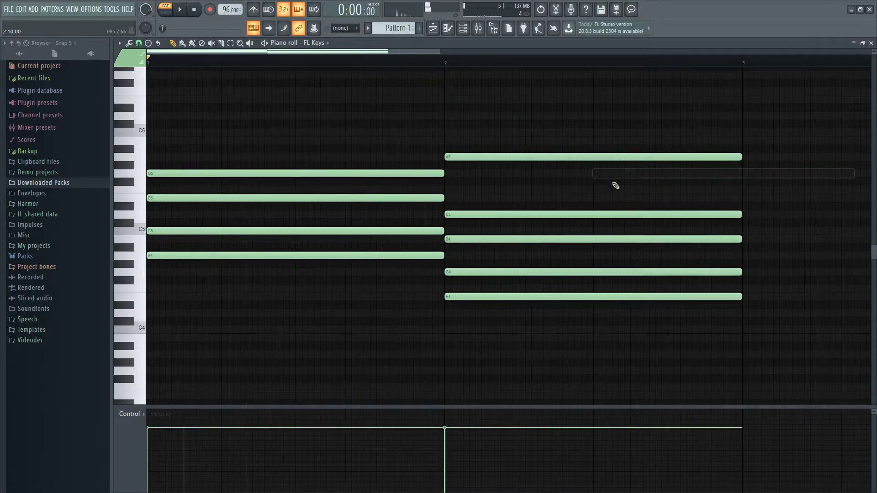
{"action": "key", "text": "space"}
{"action": "mouse_move", "coordinate": [740, 156]}
{"action": "left_mouse_down"}
{"action": "mouse_move", "coordinate": [590, 174]}
{"action": "mouse_move", "coordinate": [744, 194]}
{"action": "left_mouse_up"}
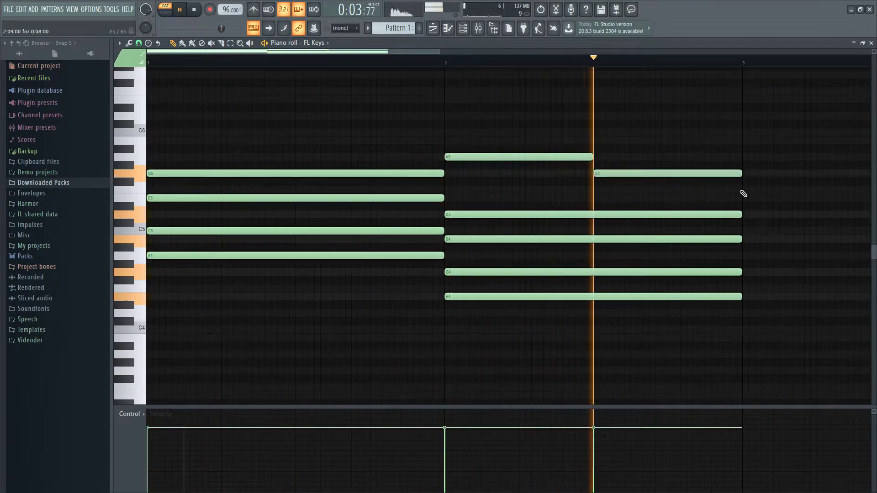
- Audition the chord in the first and second halves of bar 2
{"action": "key", "text": "space"}
{"action": "key", "text": "y"}
{"action": "left_click", "coordinate": [537, 261]}
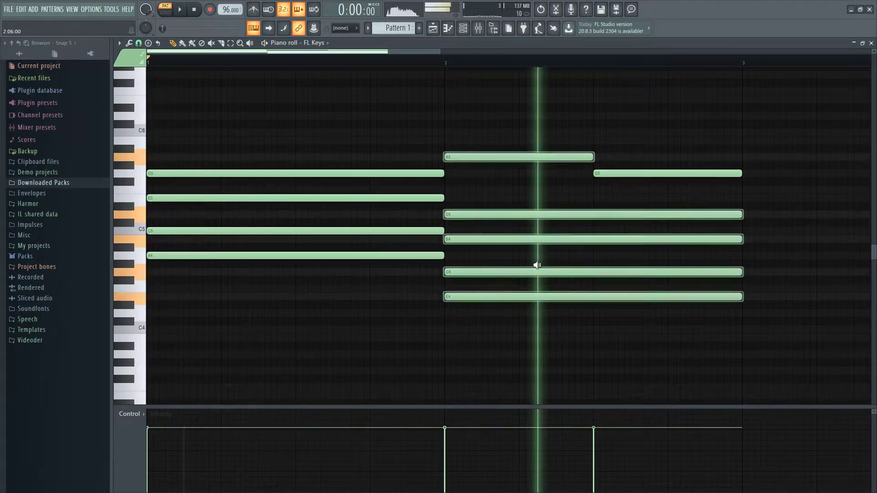
{"action": "left_click", "coordinate": [656, 246]}
- Split the D5, B4, G4 and E4 notes of the bar 2 chord into half-bar notes
{"action": "key", "text": "p"}
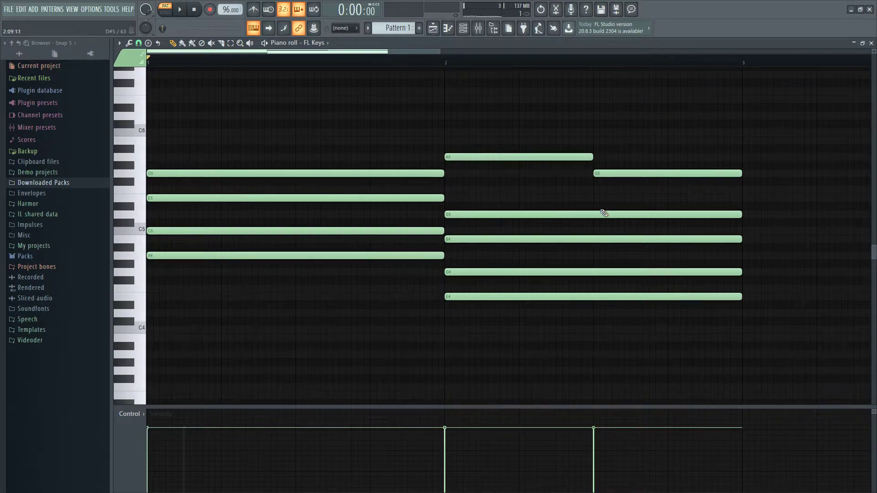
{"action": "right_click", "coordinate": [600, 306]}
{"action": "left_click", "coordinate": [569, 337]}
- Switch the piano roll to the 3x Osc channel and play back its bass notes
{"action": "scroll", "coordinate": [455, 333], "scroll_direction": "down", "scroll_amount": 8}
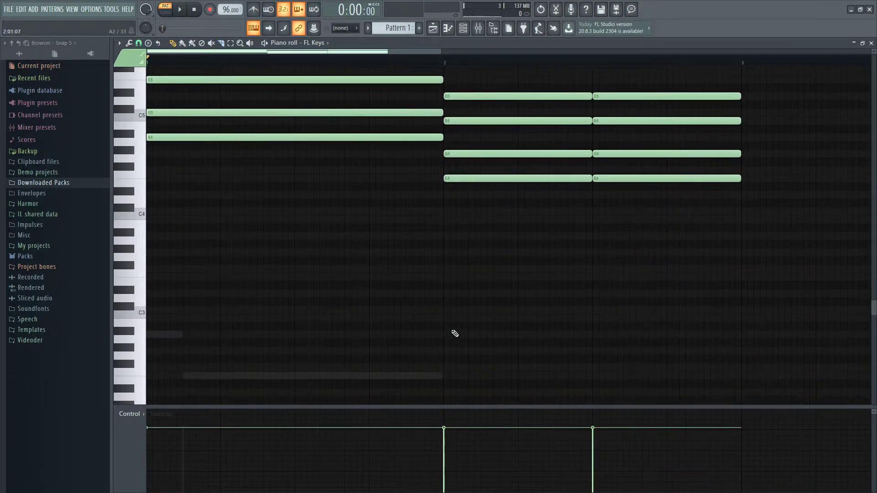
{"action": "double_click", "coordinate": [406, 321]}
{"action": "key", "text": "space"}
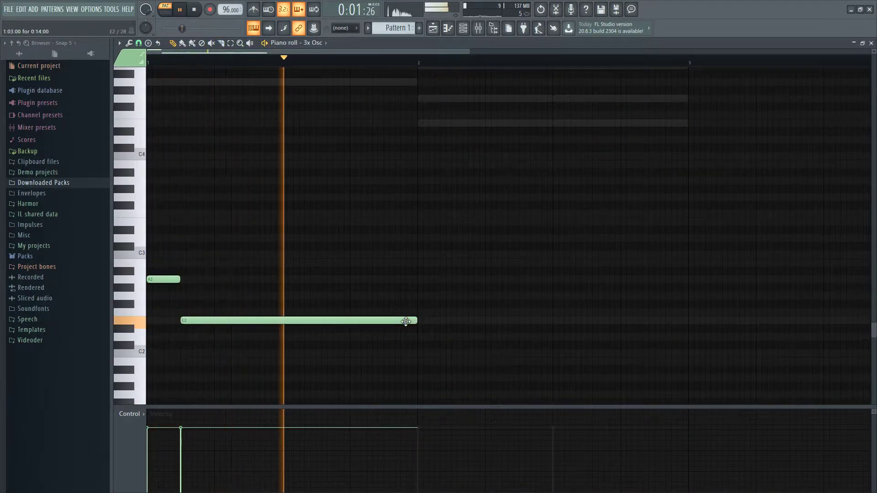
{"action": "key", "text": "space"}
- Select bars 1 and 2 as the time range, deselect the bass notes and play back the range
{"action": "key", "text": "ctrl+a"}
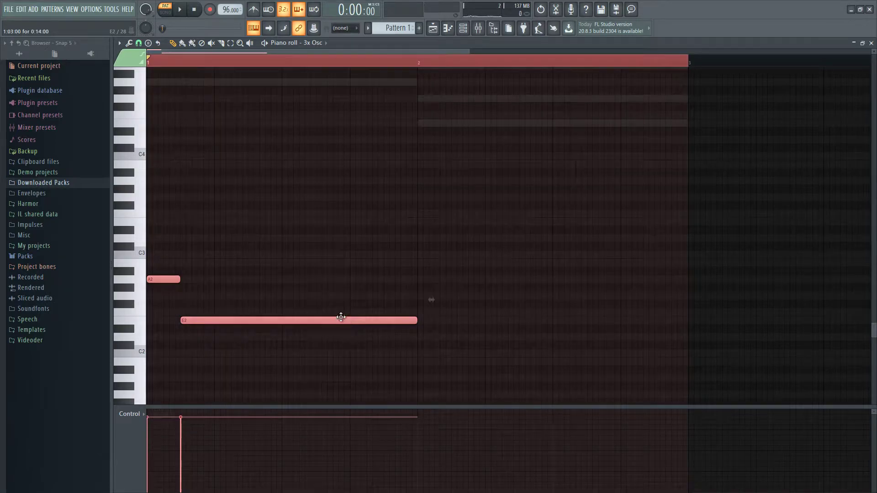
{"action": "key", "text": "space"}
{"action": "key", "text": "space"}
{"action": "key", "text": "space"}
{"action": "key", "text": "ctrl+d"}
{"action": "scroll", "coordinate": [411, 325], "scroll_direction": "down", "scroll_amount": 1}
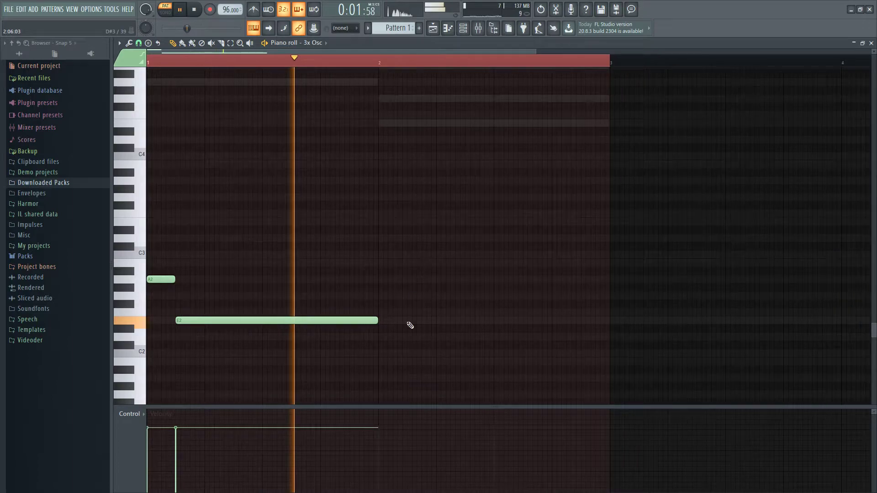
{"action": "key", "text": "space"}
- Shorten the E2 bass note to 0:12:00 and place a 0:02:00 C2 note after it at the end of bar 1
{"action": "left_click", "coordinate": [349, 336]}
{"action": "right_click", "coordinate": [352, 338]}
{"action": "left_click", "coordinate": [348, 354]}
{"action": "right_click", "coordinate": [347, 358]}
{"action": "scroll", "coordinate": [383, 332], "scroll_direction": "up", "scroll_amount": 2}
{"action": "left_click_drag", "start_coordinate": [379, 325], "coordinate": [324, 335]}
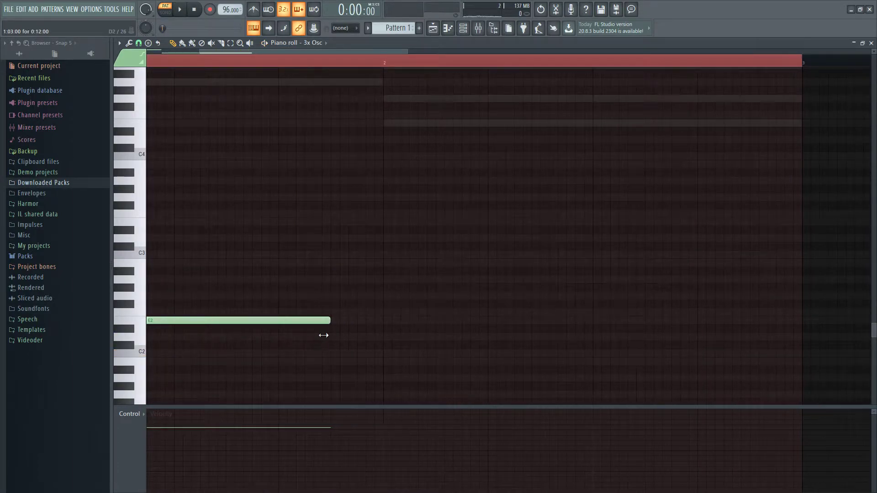
{"action": "left_click", "coordinate": [335, 355]}
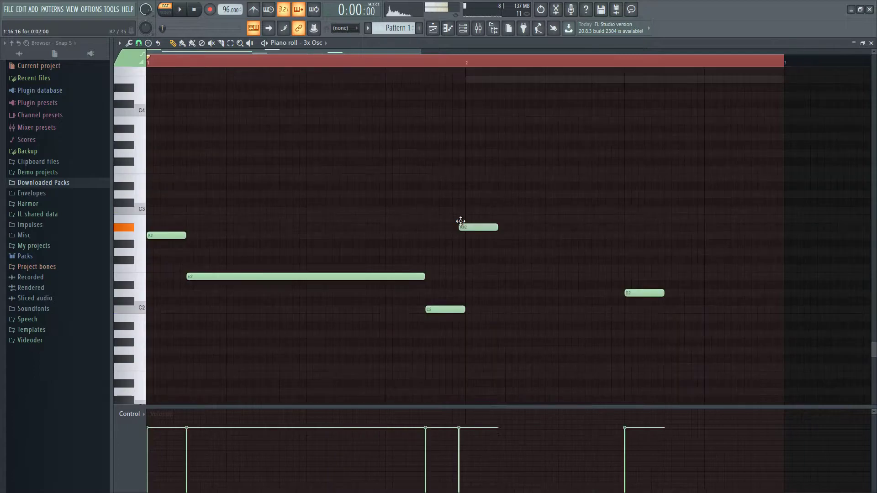
- Fill bar 2 of the bass line with a half-bar G2 note followed by a half-bar D2 note
{"action": "left_click_drag", "start_coordinate": [459, 224], "coordinate": [623, 267]}
{"action": "key", "text": "space"}
{"action": "left_click_drag", "start_coordinate": [661, 297], "coordinate": [782, 312]}
{"action": "key", "text": "space"}
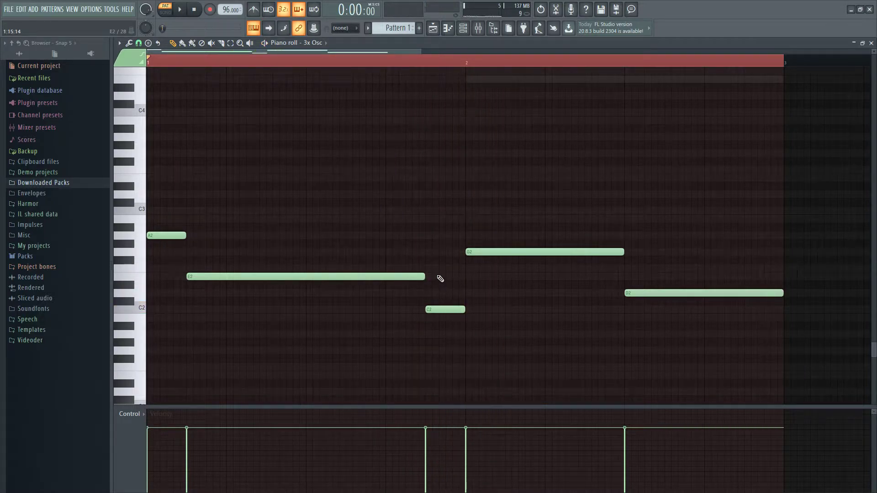
- Play back the bass line with the metronome turned on
{"action": "key", "text": "space"}
{"action": "key", "text": "space"}
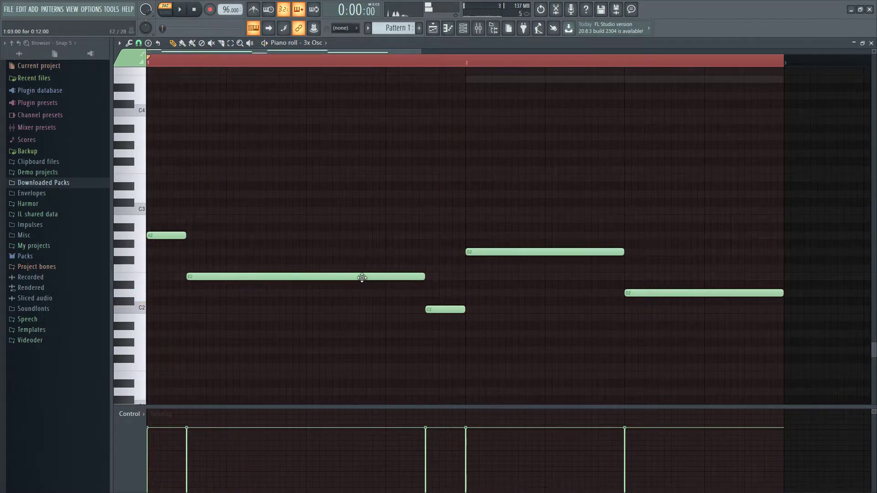
{"action": "key", "text": "space"}
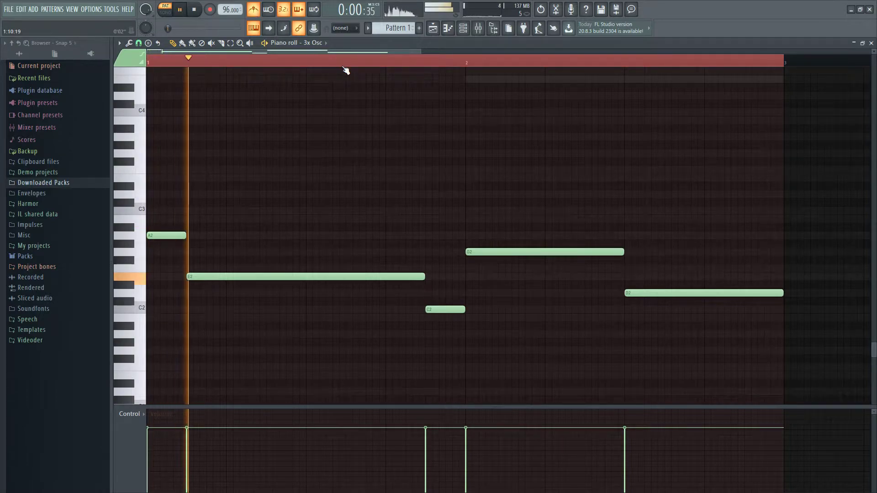
{"action": "key", "text": "space"}
{"action": "key", "text": "space"}
{"action": "key", "text": "space"}
- Lower the project tempo to 88 BPM and play back the pattern
{"action": "left_click_drag", "start_coordinate": [220, 9], "coordinate": [227, 10]}
{"action": "key", "text": "space"}
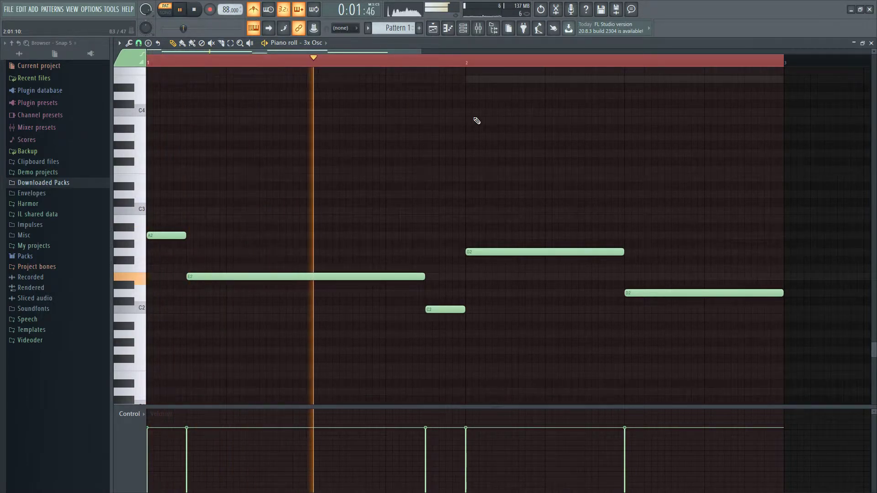
{"action": "scroll", "coordinate": [492, 195], "scroll_direction": "down", "scroll_amount": 5}
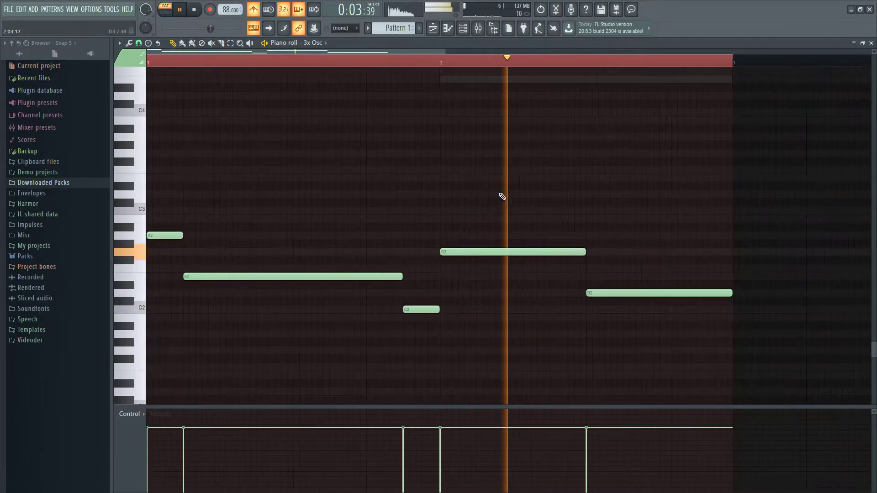
{"action": "key", "text": "space"}
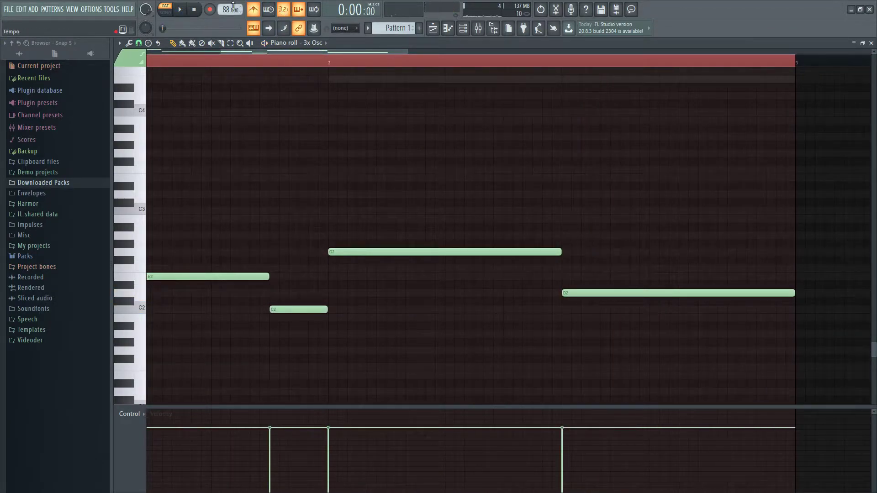
- In the FL Keys piano roll, change the notes under G5 in bar 2's second half to D4, F4, G#4 and C5
{"action": "scroll", "coordinate": [510, 141], "scroll_direction": "up", "scroll_amount": 3}
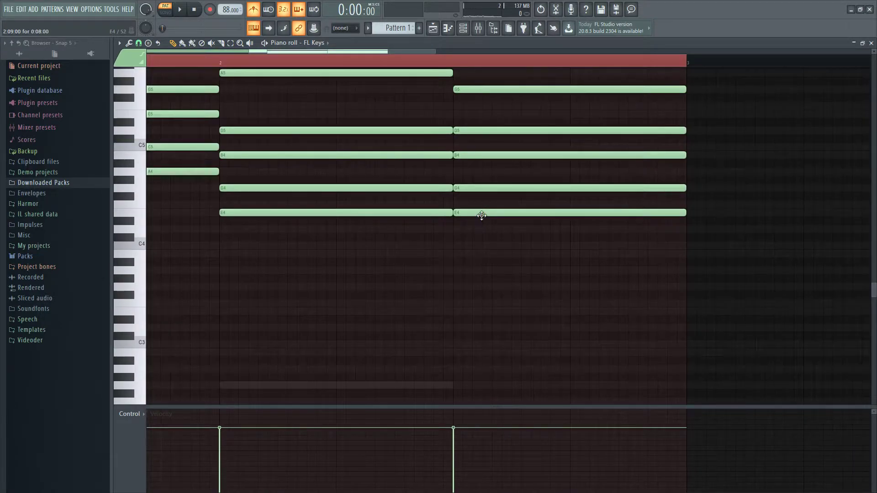
{"action": "left_click_drag", "start_coordinate": [482, 215], "coordinate": [480, 229]}
{"action": "mouse_move", "coordinate": [480, 190]}
{"action": "left_mouse_down"}
{"action": "mouse_move", "coordinate": [480, 213]}
{"action": "mouse_move", "coordinate": [480, 205]}
{"action": "left_mouse_up"}
{"action": "left_click", "coordinate": [455, 178]}
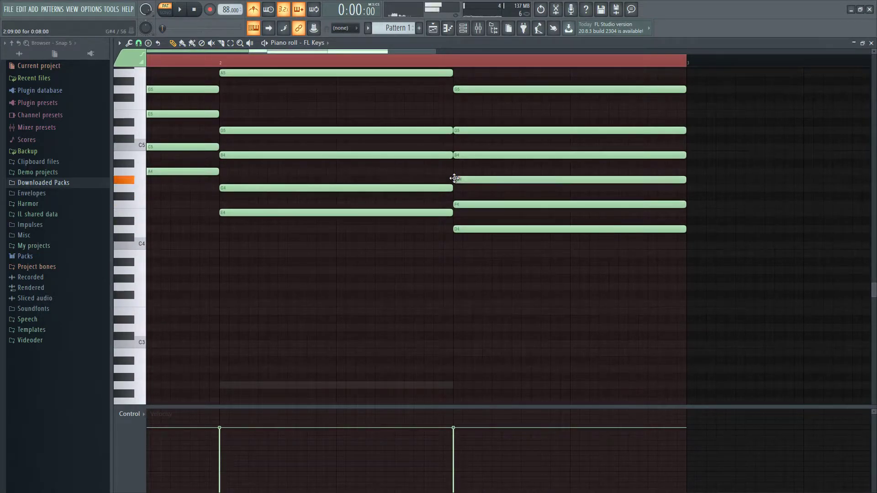
{"action": "right_click", "coordinate": [466, 156]}
{"action": "left_click", "coordinate": [456, 147]}
{"action": "right_click", "coordinate": [485, 131]}
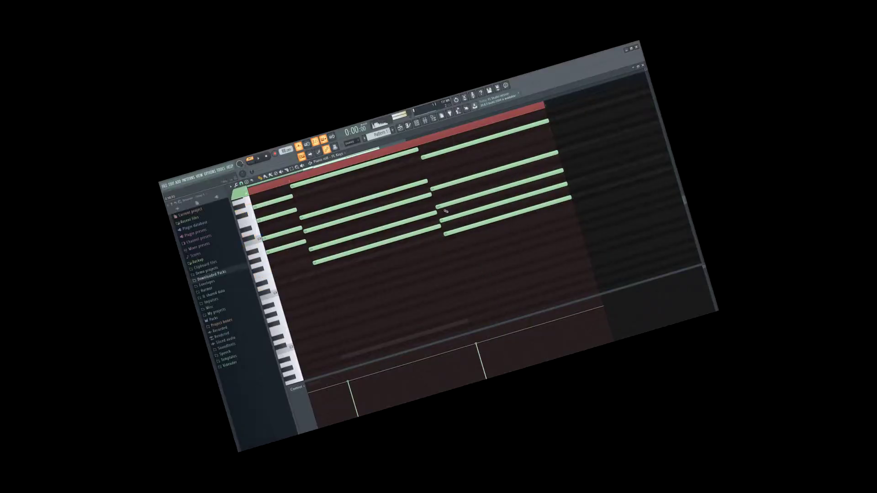
- Rework the chord in the second half of bar 2 into D4, F#4 and B4
{"action": "key", "text": "F6"}
{"action": "key", "text": "F6"}
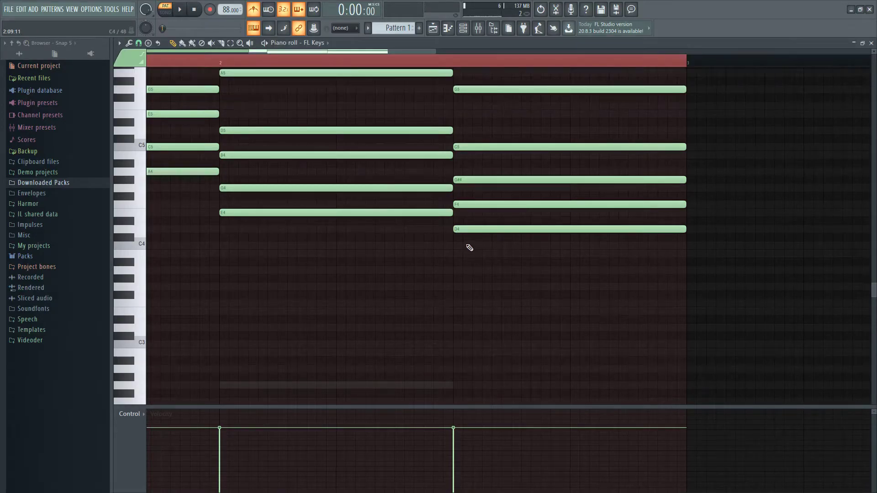
{"action": "scroll", "coordinate": [497, 190], "scroll_direction": "up", "scroll_amount": 5}
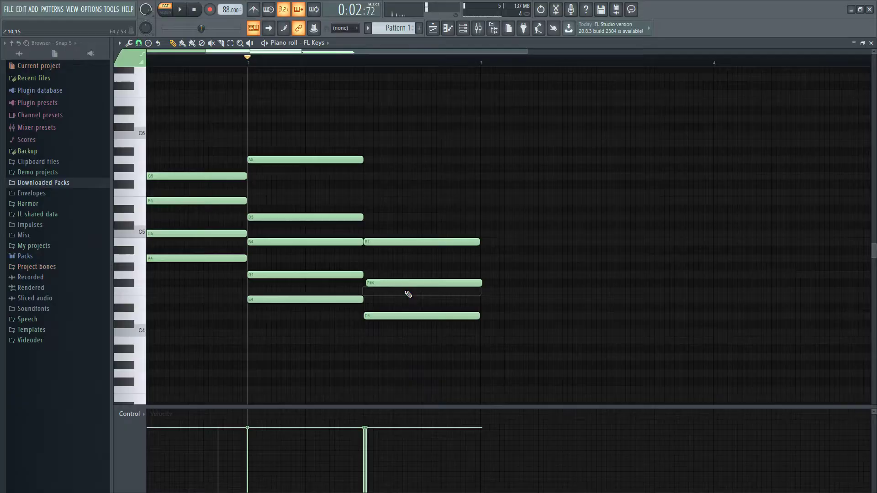
{"action": "left_click_drag", "start_coordinate": [402, 284], "coordinate": [400, 282]}
- Audition the first-half chord of bar 2 with the playback tool
{"action": "key", "text": "y"}
{"action": "left_click", "coordinate": [287, 274]}
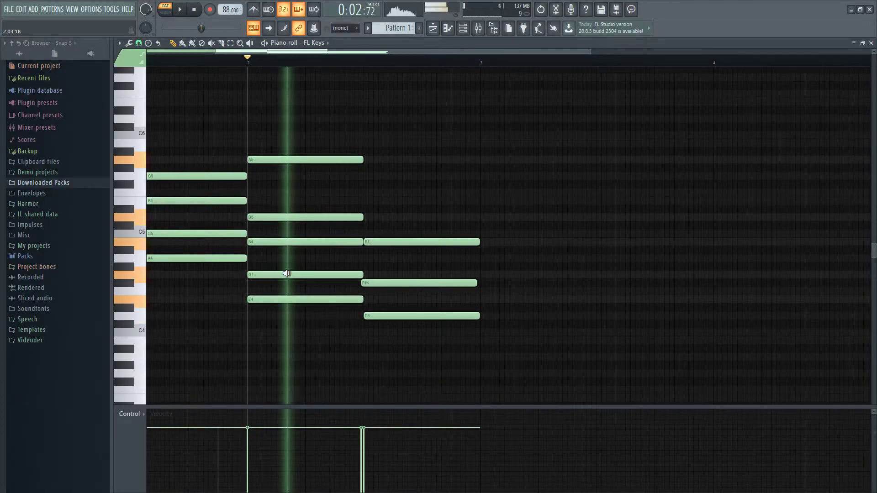
{"action": "left_click", "coordinate": [417, 285]}
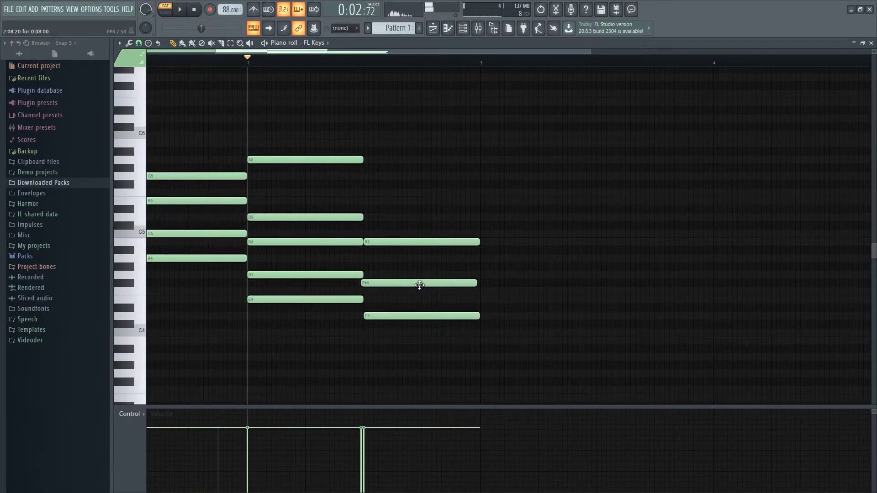
{"action": "left_click_drag", "start_coordinate": [420, 285], "coordinate": [424, 285]}
{"action": "left_click_drag", "start_coordinate": [484, 284], "coordinate": [481, 291]}
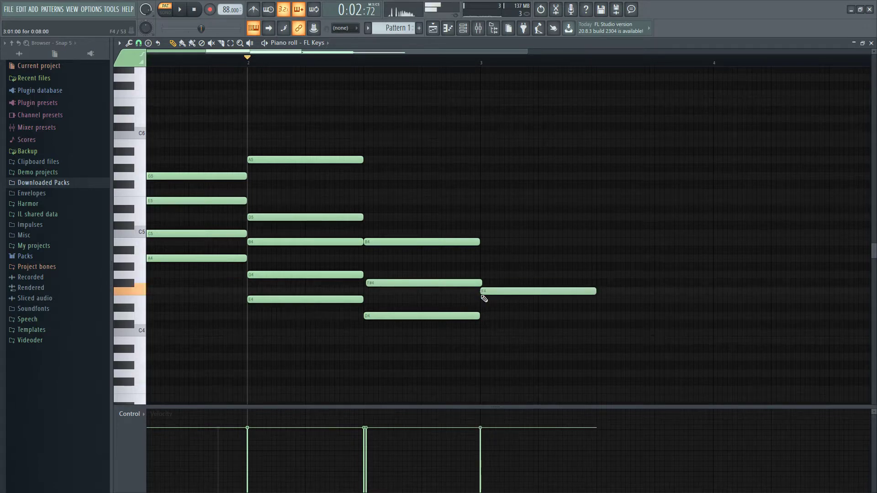
{"action": "right_click", "coordinate": [484, 292]}
{"action": "left_click", "coordinate": [484, 299]}
{"action": "right_click", "coordinate": [484, 300]}
{"action": "scroll", "coordinate": [438, 356], "scroll_direction": "down", "scroll_amount": 2}
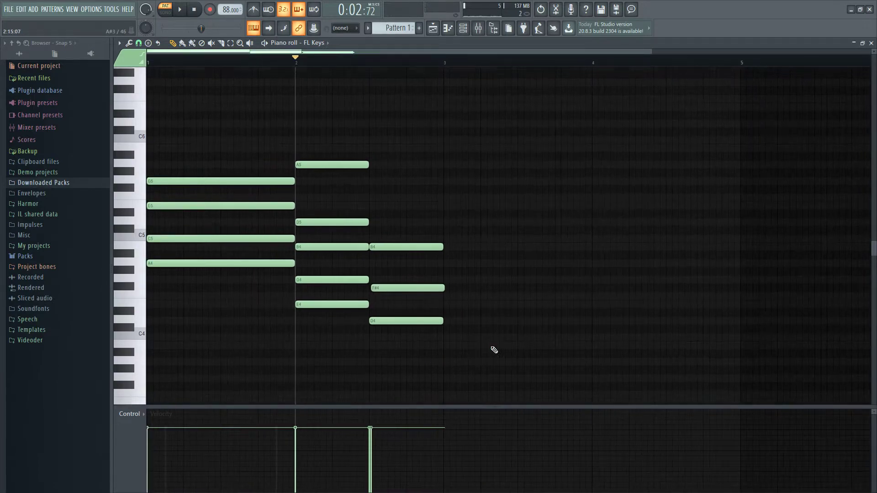
- Align the start of the F#4 note with the D4 and B4 notes in the second half of bar 2
{"action": "scroll", "coordinate": [405, 309], "scroll_direction": "up", "scroll_amount": 2}
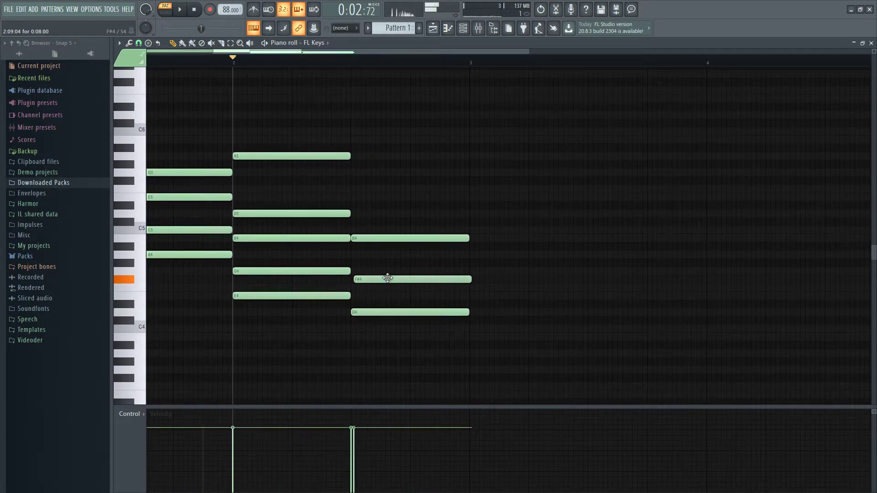
{"action": "scroll", "coordinate": [388, 278], "scroll_direction": "up", "scroll_amount": 3}
{"action": "left_click_drag", "start_coordinate": [379, 281], "coordinate": [366, 280]}
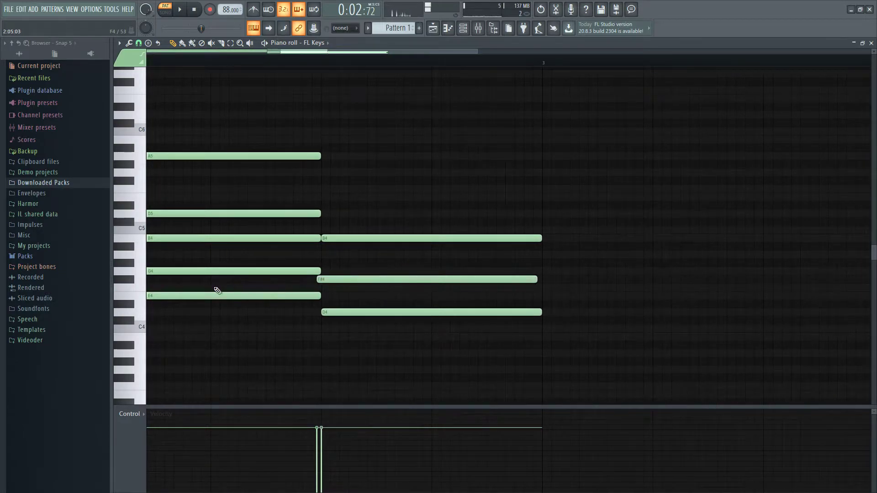
{"action": "scroll", "coordinate": [485, 291], "scroll_direction": "up", "scroll_amount": 3}
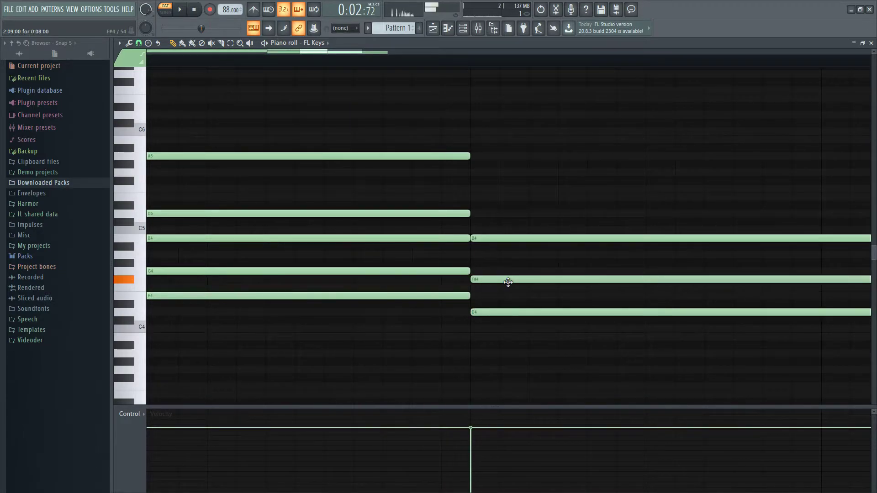
{"action": "scroll", "coordinate": [508, 283], "scroll_direction": "down", "scroll_amount": 4}
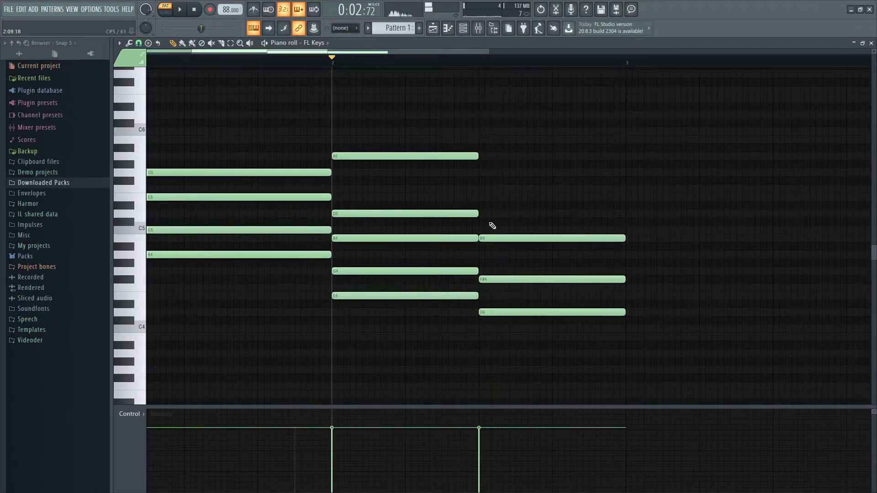
- Play back the bar 2 chords, including the D4, F#4 and B4 chord
{"action": "scroll", "coordinate": [492, 226], "scroll_direction": "down", "scroll_amount": 2}
{"action": "key", "text": "space"}
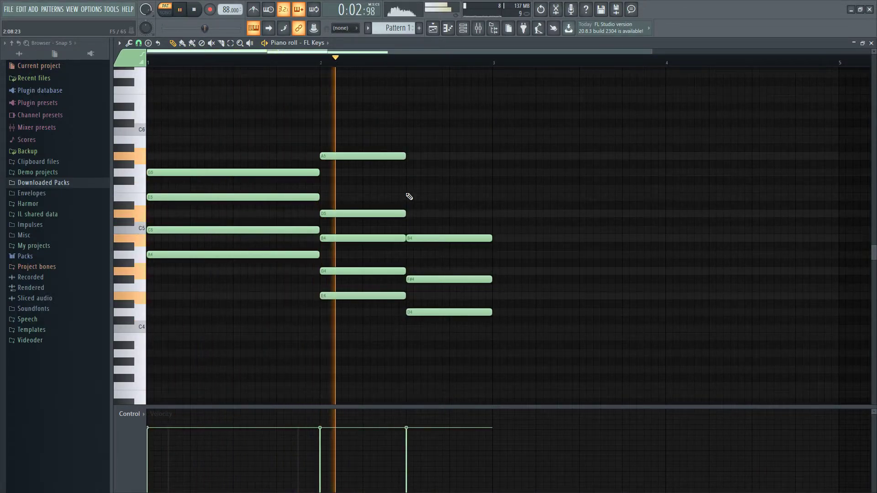
{"action": "scroll", "coordinate": [467, 238], "scroll_direction": "up", "scroll_amount": 2}
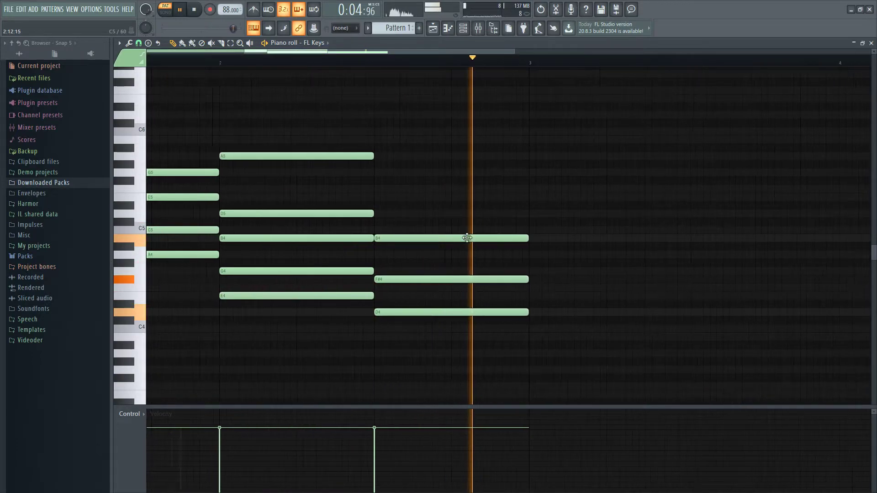
{"action": "key", "text": "space"}
- Add half-bar D5 and F#5 notes to the second chord of bar 2 and play back the progression
{"action": "scroll", "coordinate": [530, 278], "scroll_direction": "up", "scroll_amount": 1}
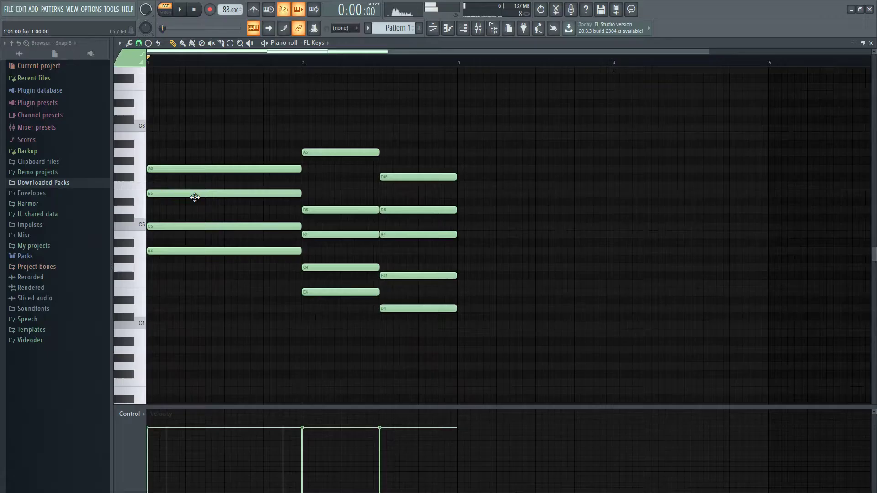
{"action": "key", "text": "space"}
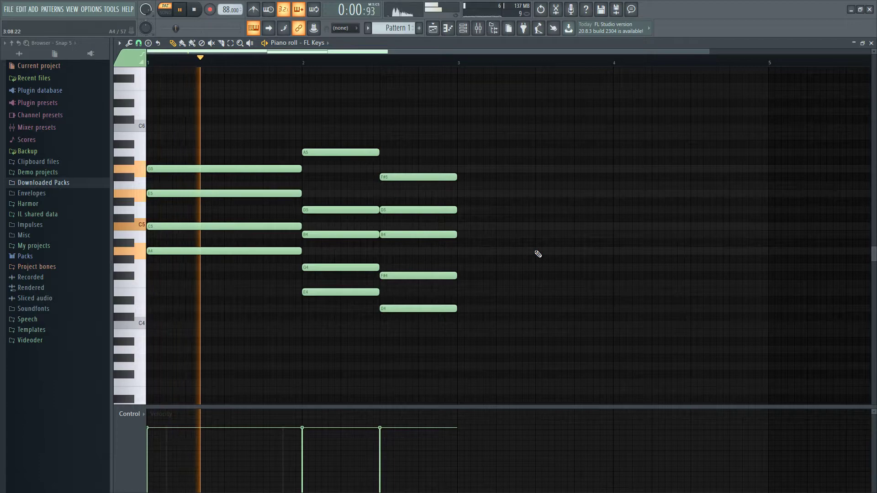
{"action": "scroll", "coordinate": [484, 267], "scroll_direction": "down", "scroll_amount": 3}
- Add a second 3x Osc channel with quarter-bar A1, C2 and E2 notes from beat 2 and a full-bar D2 note in bar 2
{"action": "key", "text": "F6"}
{"action": "key", "text": "space"}
{"action": "scroll", "coordinate": [244, 300], "scroll_direction": "down", "scroll_amount": 3}
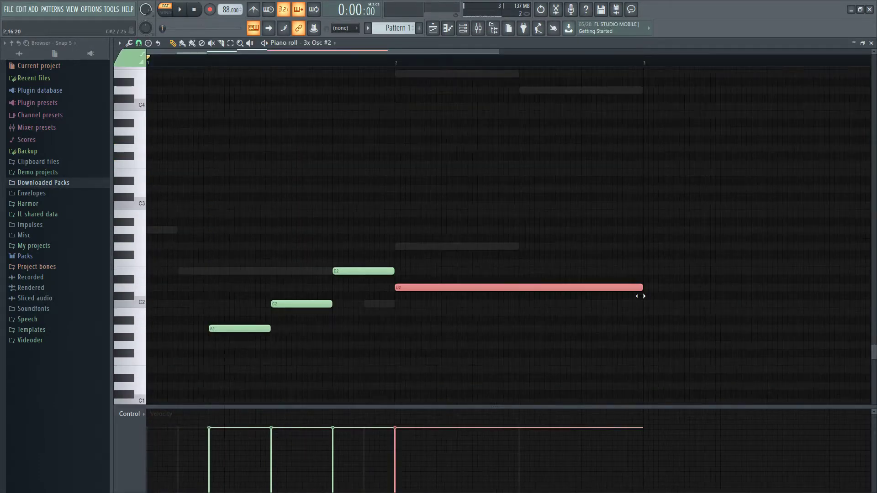
- Play back the second 3x Osc line together with the pattern
{"action": "key", "text": "space"}
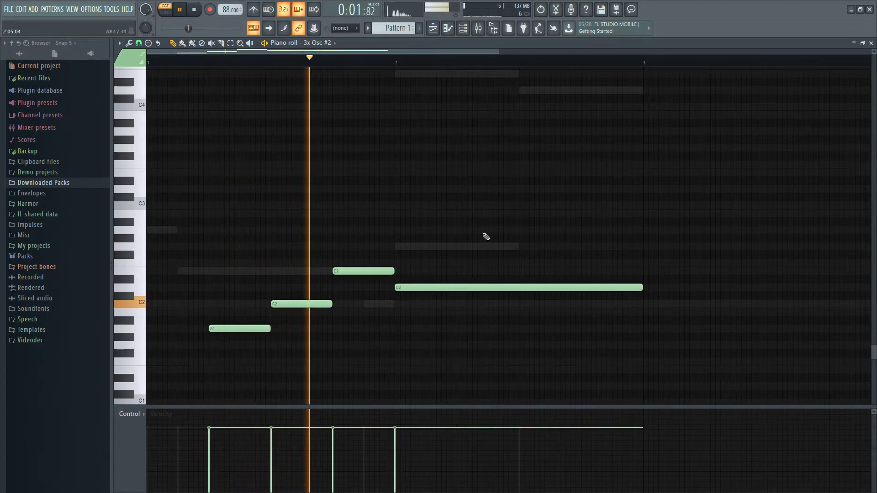
{"action": "scroll", "coordinate": [588, 229], "scroll_direction": "up", "scroll_amount": 2}
{"action": "scroll", "coordinate": [455, 284], "scroll_direction": "down", "scroll_amount": 2}
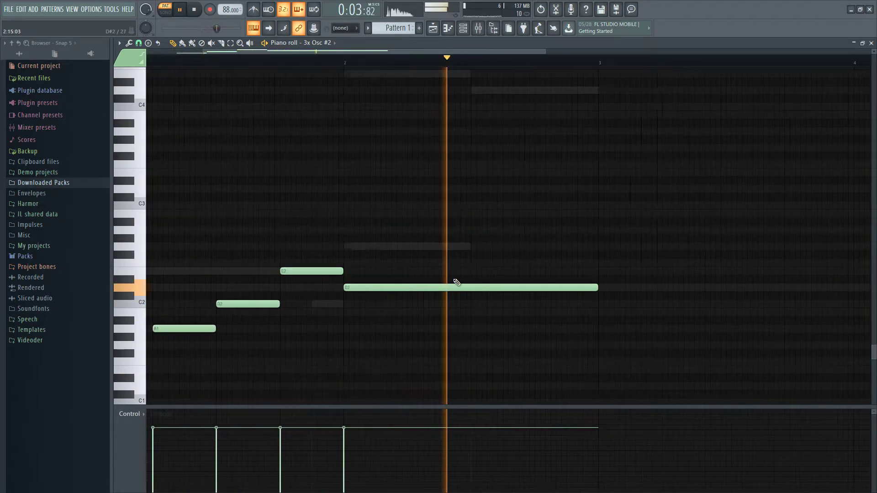
{"action": "scroll", "coordinate": [493, 296], "scroll_direction": "right", "scroll_amount": 2}
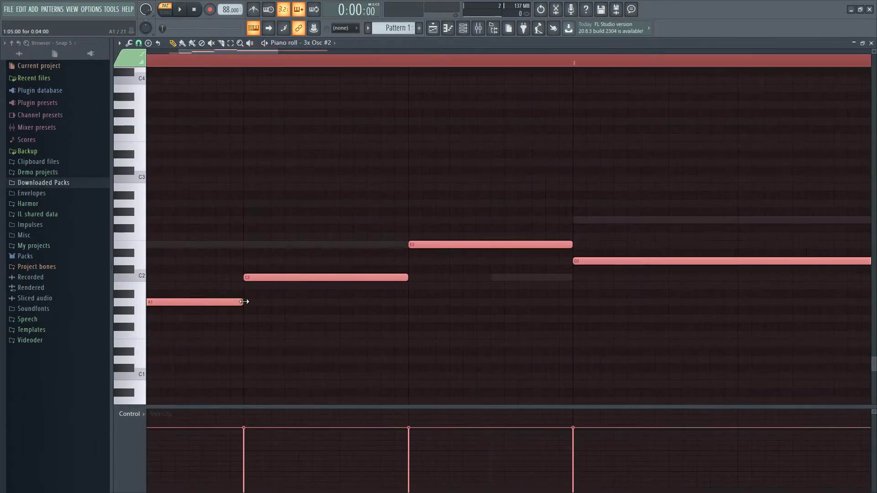
- Extend the A1, C2, E2 and D2 notes of the second 3x Osc slightly so each overlaps the next, and play them back
{"action": "key", "text": "space"}
{"action": "left_click", "coordinate": [459, 341]}
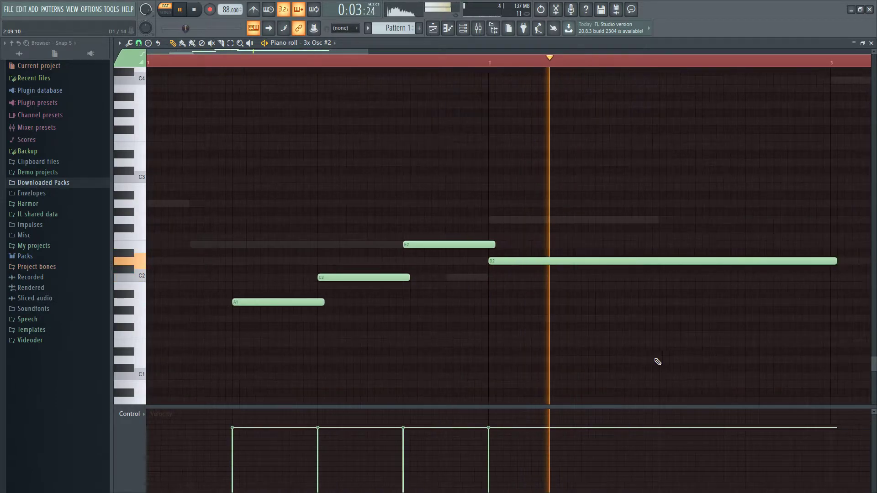
{"action": "key", "text": "space"}
- Shorten the bar 2 D2 note, and add short E2 and C2 notes after it plus an A1 note about half a bar long in bar 3
{"action": "right_click", "coordinate": [307, 225]}
{"action": "scroll", "coordinate": [305, 260], "scroll_direction": "up", "scroll_amount": 2}
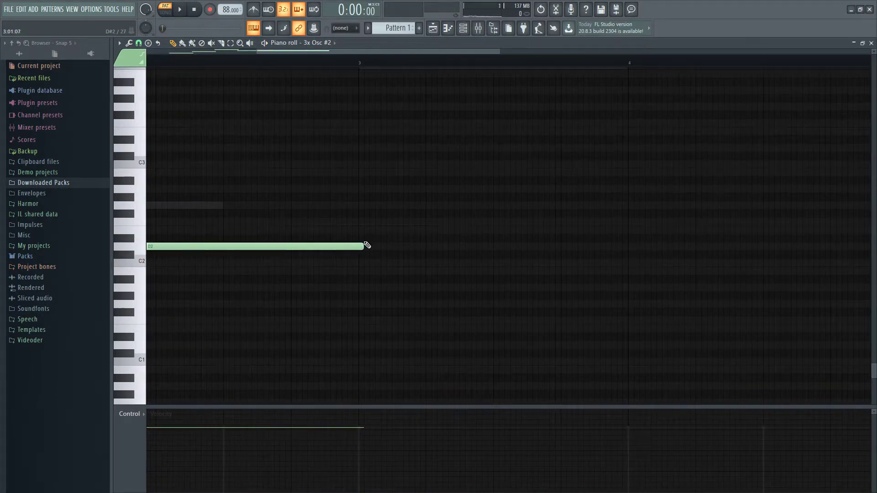
{"action": "scroll", "coordinate": [294, 252], "scroll_direction": "up", "scroll_amount": 2}
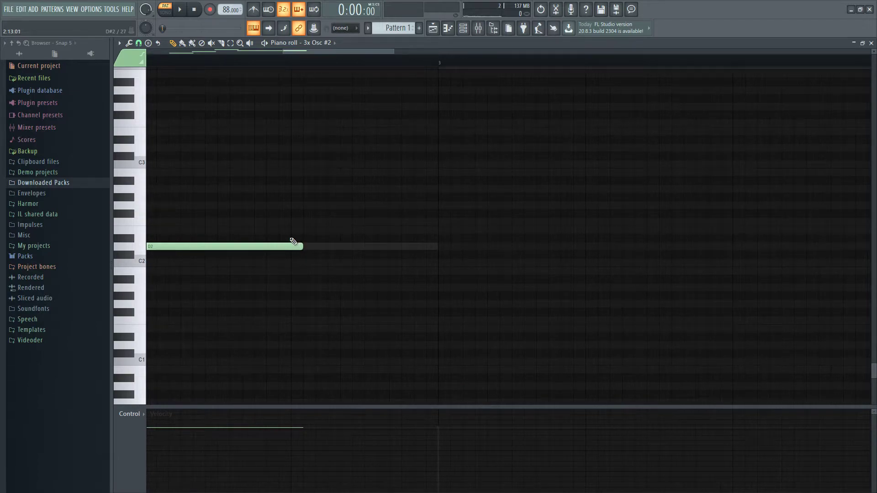
{"action": "left_click", "coordinate": [172, 64]}
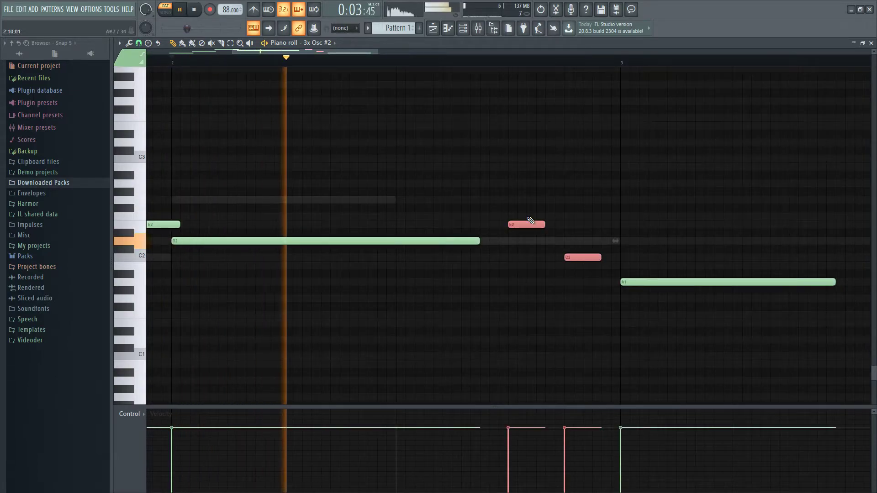
{"action": "left_click_drag", "start_coordinate": [496, 294], "coordinate": [254, 294]}
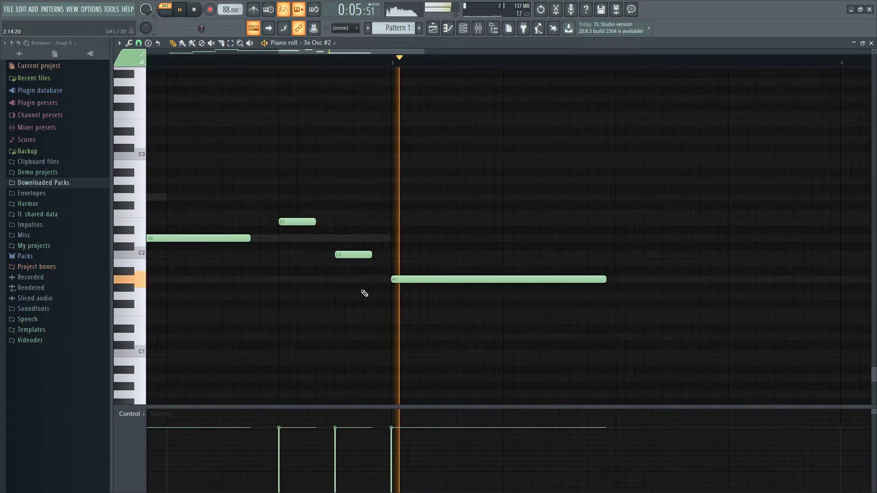
{"action": "scroll", "coordinate": [593, 279], "scroll_direction": "down", "scroll_amount": 5}
{"action": "key", "text": "space"}
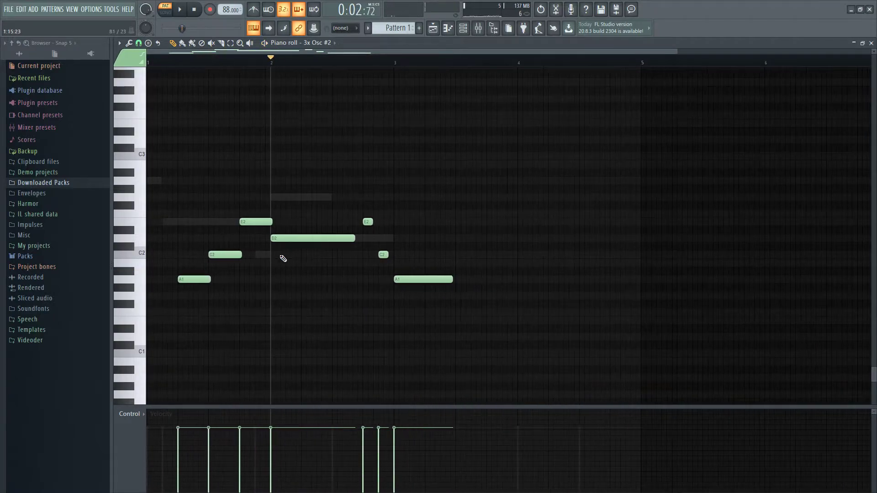
- Add a quarter-bar E2 note on beat 4 of bar 3 and a full-bar D2 note in bar 4
{"action": "mouse_move", "coordinate": [393, 63]}
{"action": "left_mouse_down"}
{"action": "mouse_move", "coordinate": [534, 245]}
{"action": "mouse_move", "coordinate": [533, 234]}
{"action": "left_mouse_up"}
{"action": "key", "text": "space"}
{"action": "left_click_drag", "start_coordinate": [596, 245], "coordinate": [764, 257]}
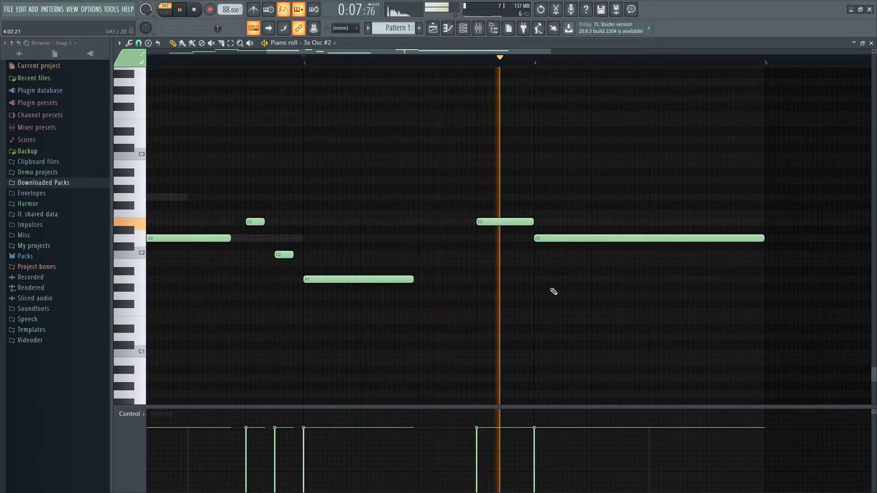
{"action": "left_click_drag", "start_coordinate": [502, 201], "coordinate": [402, 291]}
{"action": "key", "text": "space"}
- Delete the FL Keys chords in bars 3 and 4 and lengthen the second 3x Osc's bar 3 A1 note to reach E2
{"action": "key", "text": "F6"}
{"action": "left_click", "coordinate": [531, 75]}
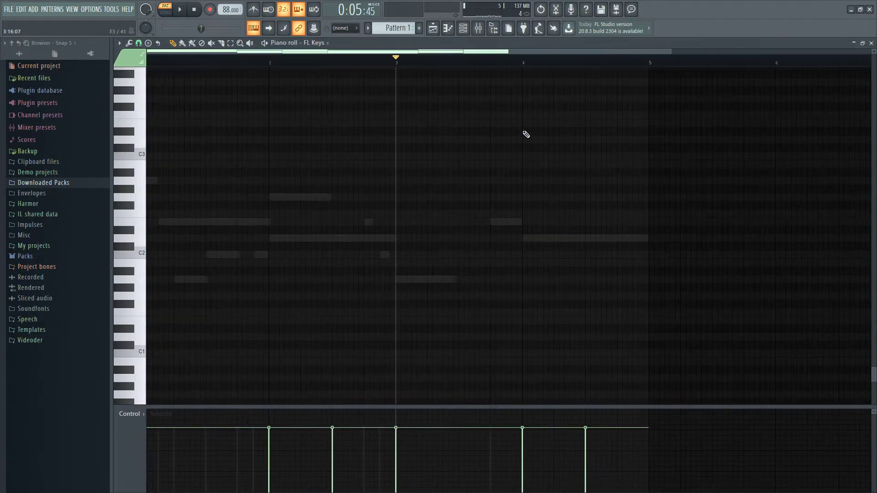
{"action": "left_click_drag", "start_coordinate": [708, 95], "coordinate": [447, 290]}
{"action": "key", "text": "Delete"}
{"action": "key", "text": "F6"}
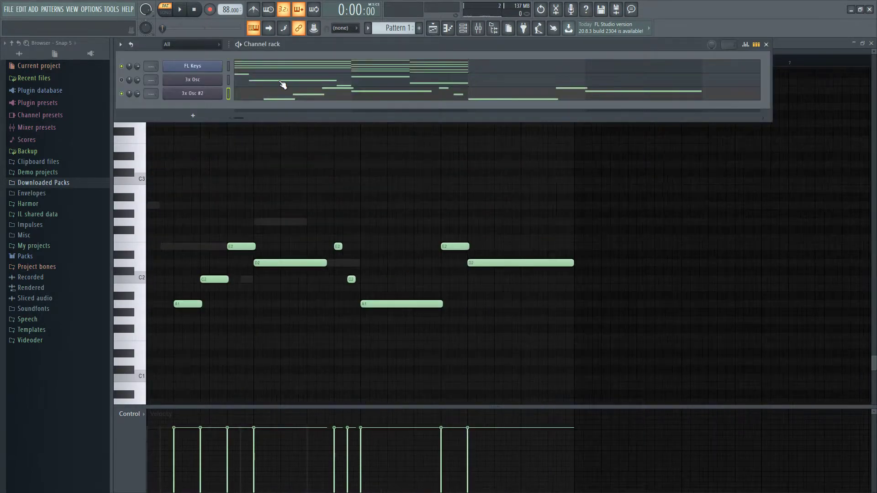
- Duplicate the first FL Keys chord of A4, C5, E5 and G5 into bar 3
{"action": "left_click", "coordinate": [307, 65]}
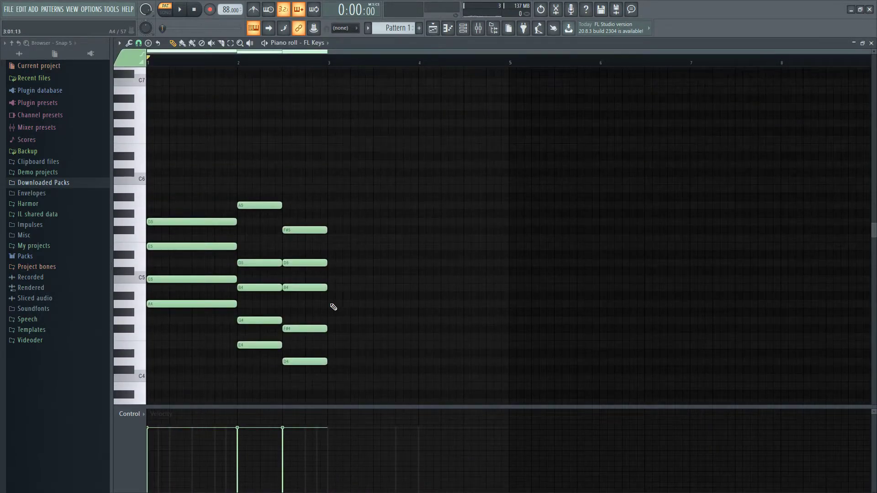
{"action": "left_click", "coordinate": [871, 43]}
{"action": "key", "text": "F7"}
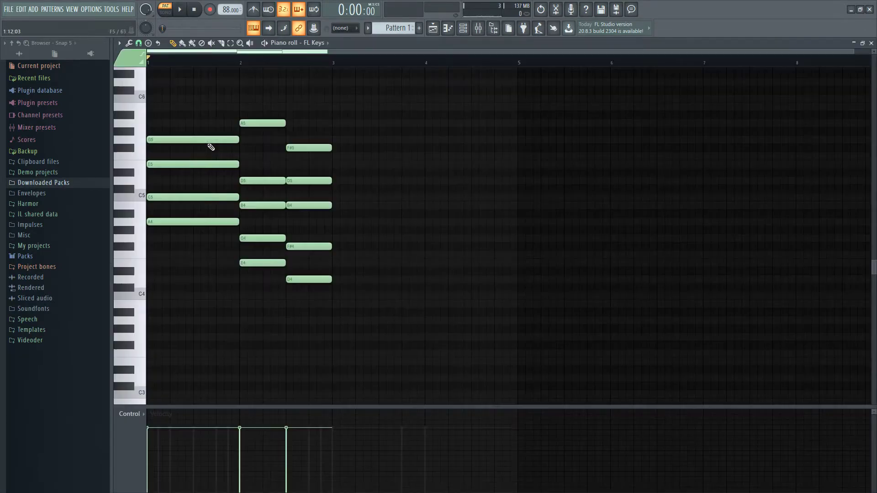
{"action": "key", "text": "ctrl+b"}
{"action": "left_click_drag", "start_coordinate": [293, 198], "coordinate": [378, 198]}
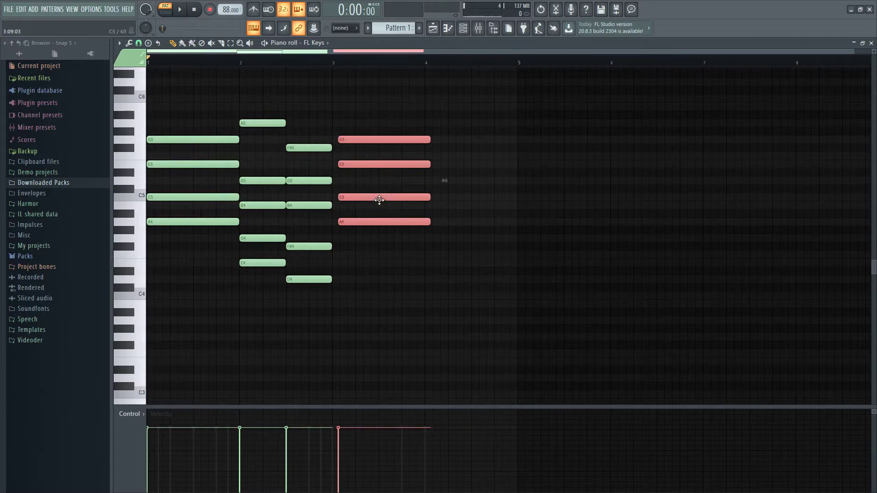
- Play back the pattern with the A4, C5, E5 and G5 chord in bar 3
{"action": "key", "text": "space"}
{"action": "scroll", "coordinate": [396, 326], "scroll_direction": "up", "scroll_amount": 3}
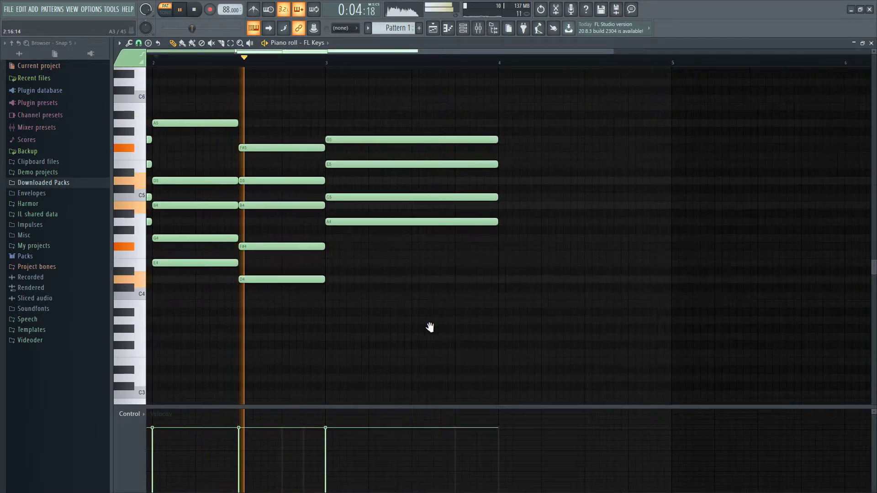
{"action": "scroll", "coordinate": [543, 296], "scroll_direction": "down", "scroll_amount": 5}
{"action": "scroll", "coordinate": [546, 297], "scroll_direction": "up", "scroll_amount": 4}
{"action": "key", "text": "space"}
- Build a full-bar chord of F#4, B4, D5 and F#5 in bar 4 of the FL Keys part
{"action": "scroll", "coordinate": [548, 298], "scroll_direction": "up", "scroll_amount": 1}
{"action": "left_click", "coordinate": [548, 230]}
{"action": "mouse_move", "coordinate": [548, 231]}
{"action": "left_mouse_down"}
{"action": "mouse_move", "coordinate": [548, 248]}
{"action": "mouse_move", "coordinate": [549, 236]}
{"action": "left_mouse_up"}
{"action": "scroll", "coordinate": [543, 253], "scroll_direction": "up", "scroll_amount": 4}
{"action": "left_click", "coordinate": [543, 255]}
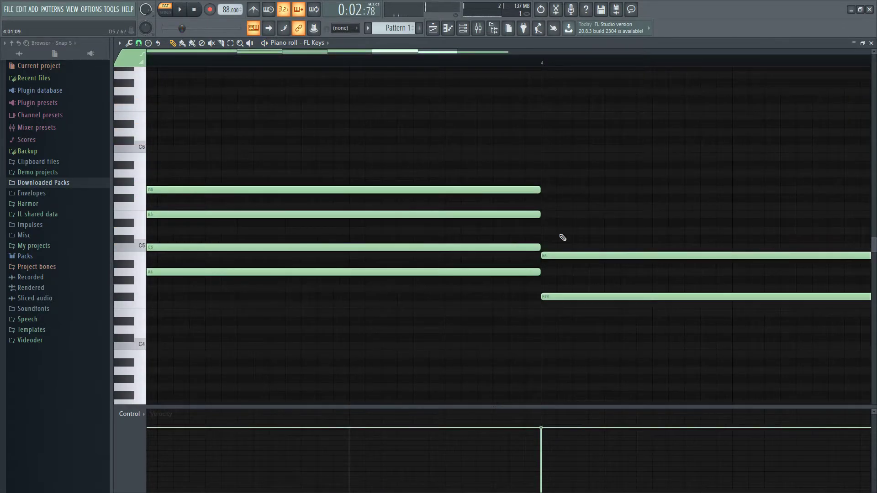
{"action": "left_click", "coordinate": [545, 232]}
{"action": "left_click", "coordinate": [547, 208]}
{"action": "left_click_drag", "start_coordinate": [546, 208], "coordinate": [544, 196]}
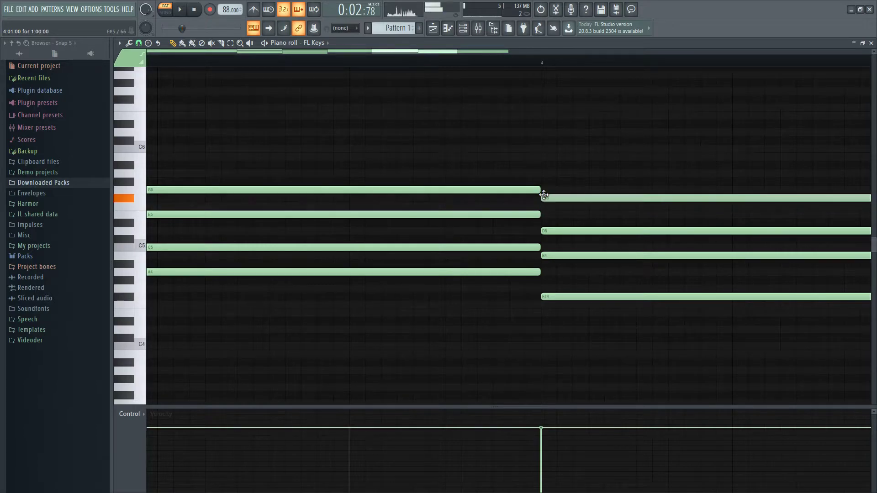
- Play back the four-bar FL Keys progression from bar 2 and check the chords in bars 3 and 4
{"action": "key", "text": "space"}
{"action": "scroll", "coordinate": [384, 274], "scroll_direction": "down", "scroll_amount": 2}
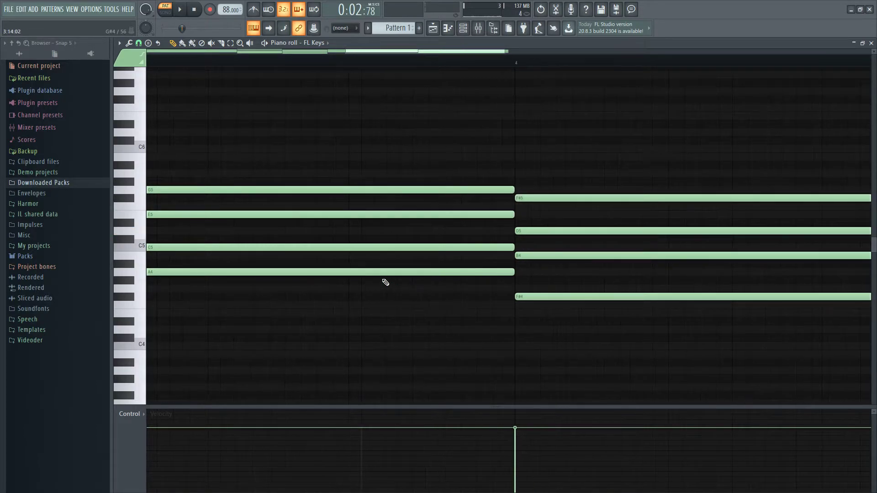
{"action": "scroll", "coordinate": [356, 214], "scroll_direction": "down", "scroll_amount": 5}
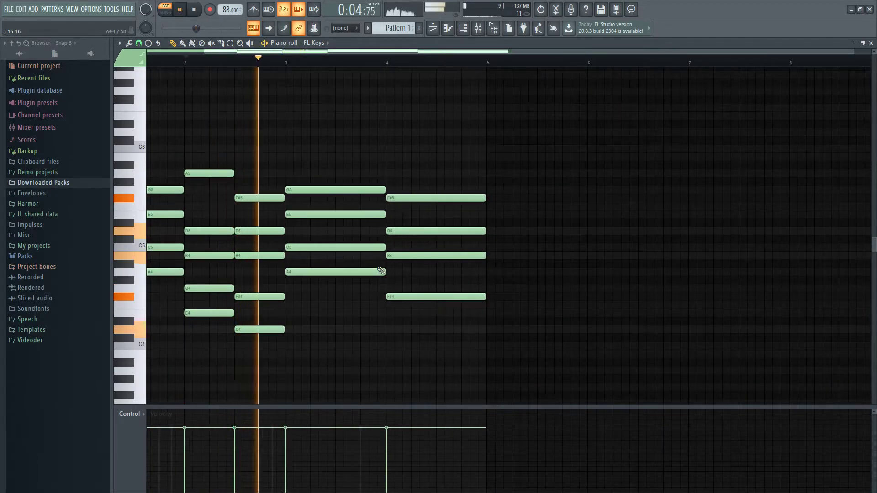
{"action": "scroll", "coordinate": [384, 274], "scroll_direction": "up", "scroll_amount": 4}
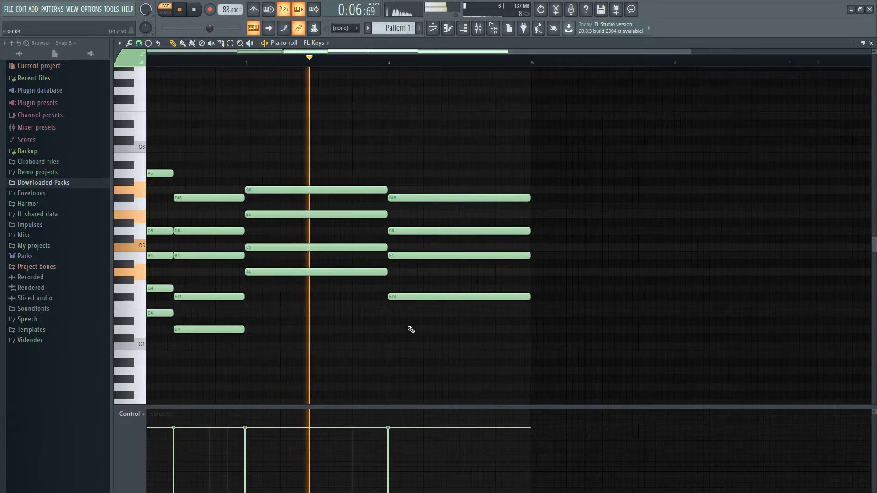
{"action": "scroll", "coordinate": [423, 330], "scroll_direction": "down", "scroll_amount": 4}
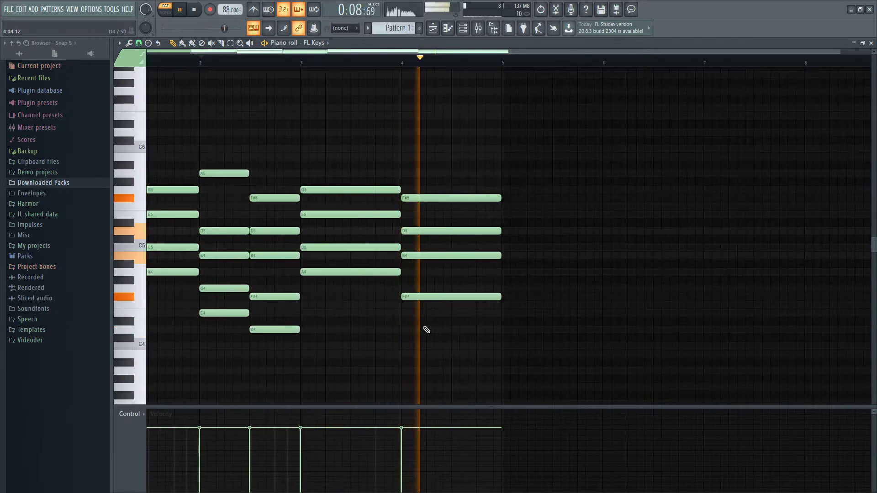
{"action": "scroll", "coordinate": [429, 327], "scroll_direction": "down", "scroll_amount": 3}
{"action": "key", "text": "space"}
{"action": "scroll", "coordinate": [380, 279], "scroll_direction": "up", "scroll_amount": 2}
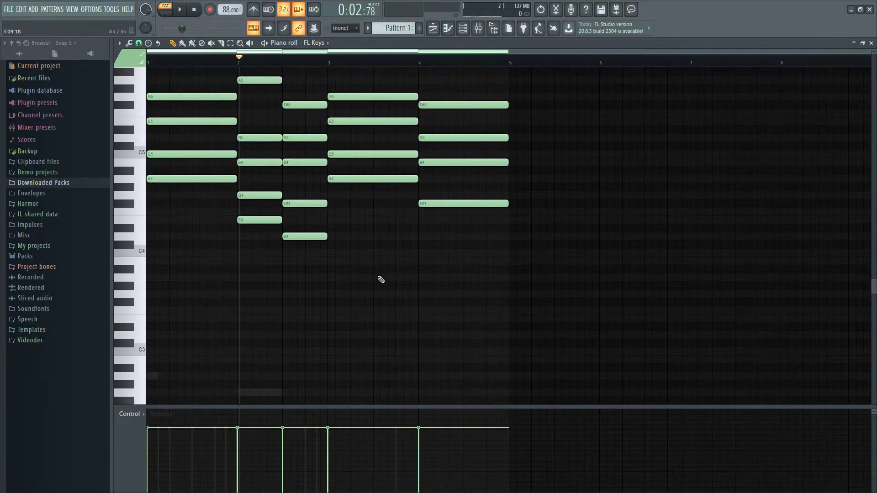
{"action": "scroll", "coordinate": [381, 279], "scroll_direction": "up", "scroll_amount": 2}
- Insert a Sytrus channel with the Bellarina bell preset, paste the FL Keys chords into it and play it alone
{"action": "key", "text": "F6"}
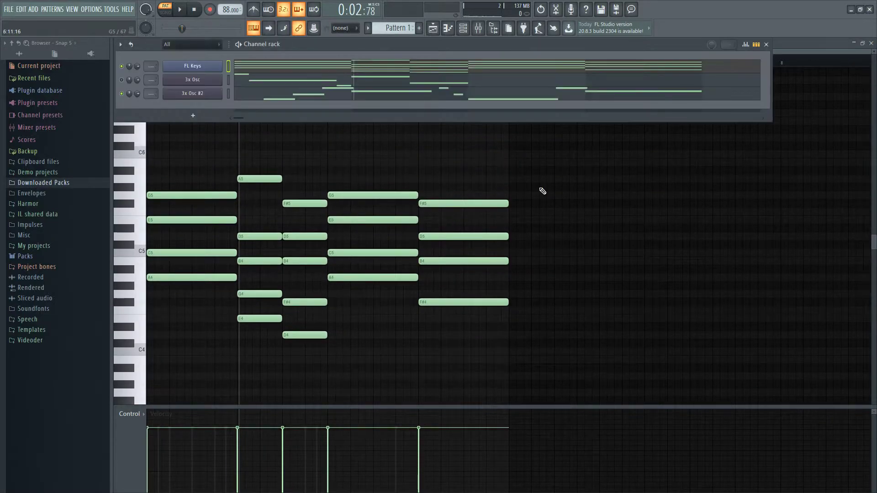
{"action": "right_click", "coordinate": [210, 85]}
{"action": "mouse_move", "coordinate": [273, 147]}
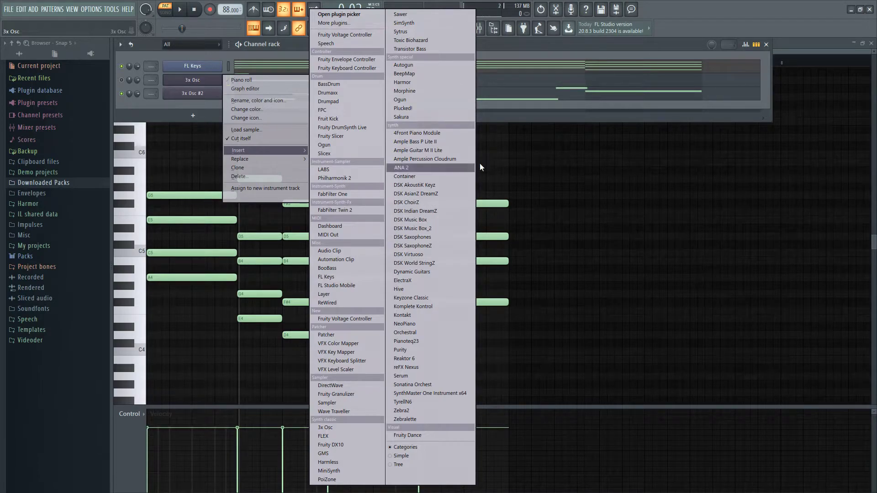
{"action": "left_click", "coordinate": [418, 30]}
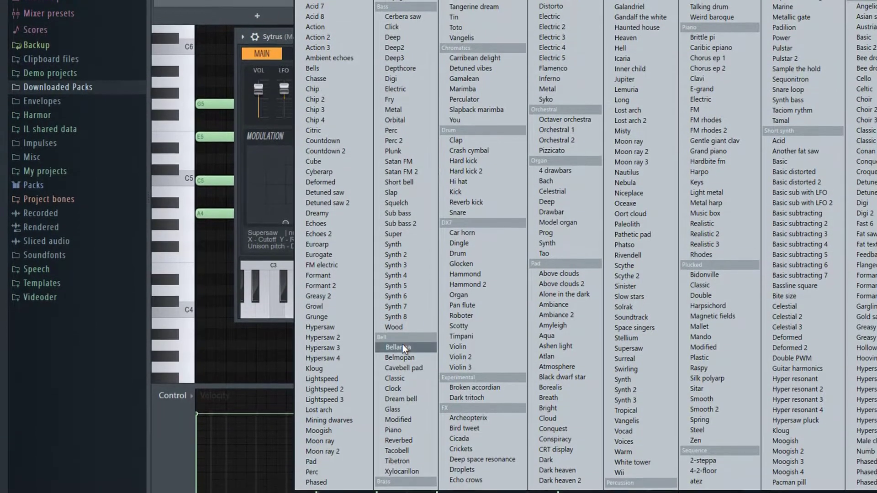
{"action": "left_click", "coordinate": [402, 347]}
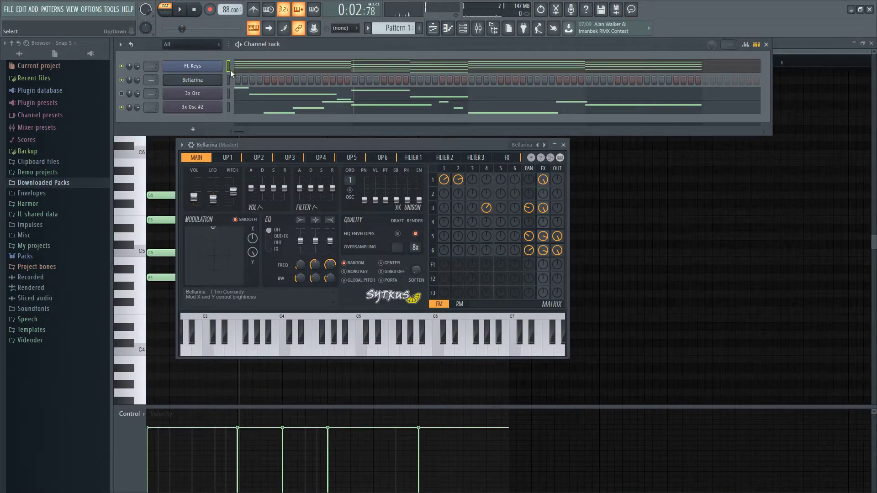
{"action": "key", "text": "ctrl+v"}
{"action": "key", "text": "space"}
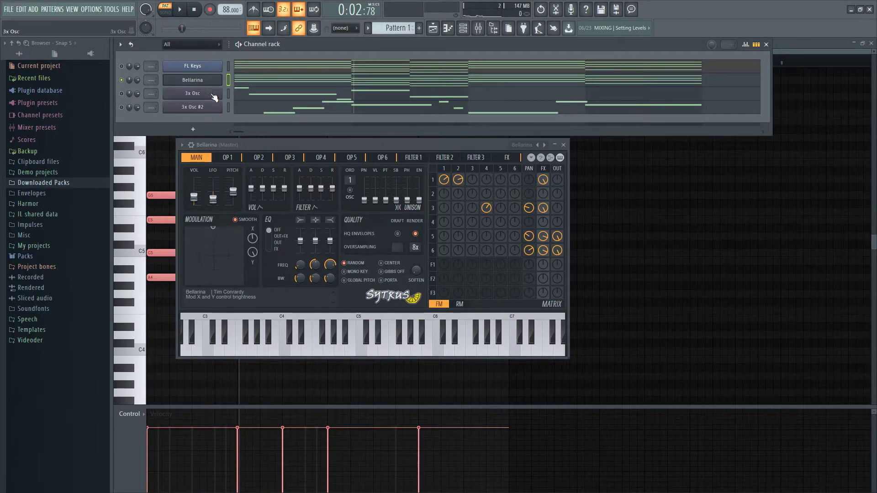
- Route the Bellarina channel to mixer track 1 and load Fruity Parametric EQ 2 in its first effect slot
{"action": "key", "text": "F9"}
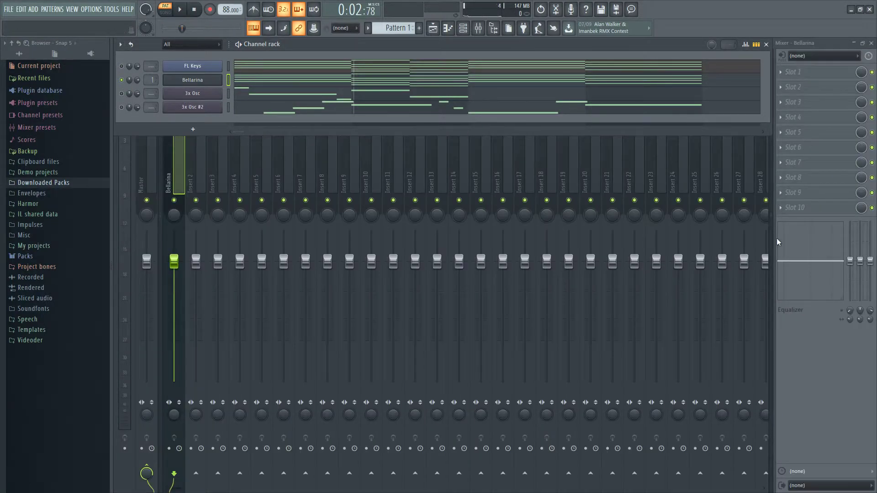
{"action": "left_click", "coordinate": [866, 367]}
{"action": "left_click", "coordinate": [804, 72]}
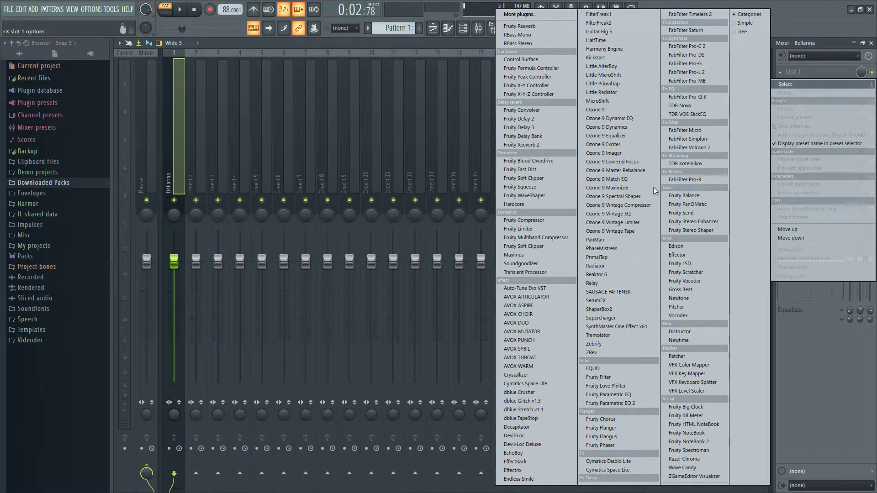
{"action": "left_click", "coordinate": [610, 404]}
- Cut Bellarina's highs with a low-pass filter on EQ band 7 at about 480 Hz while the pattern plays
{"action": "key", "text": "space"}
{"action": "scroll", "coordinate": [266, 211], "scroll_direction": "down", "scroll_amount": 2}
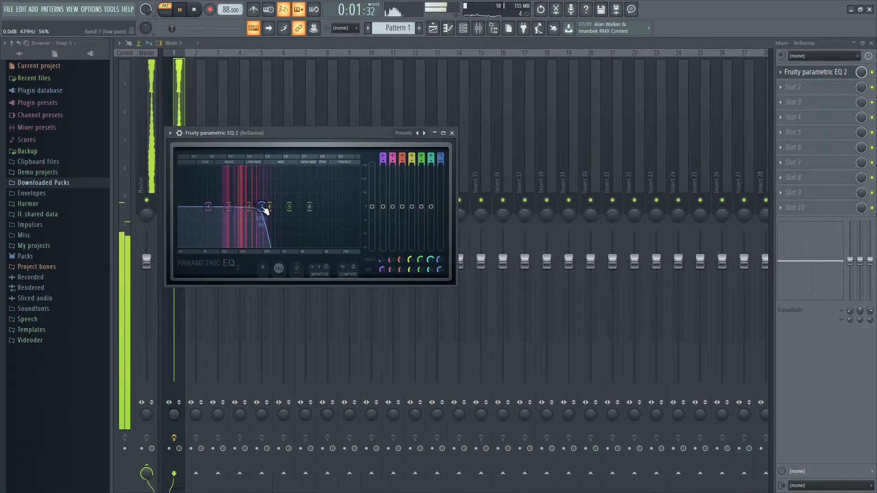
{"action": "left_click_drag", "start_coordinate": [262, 208], "coordinate": [265, 208]}
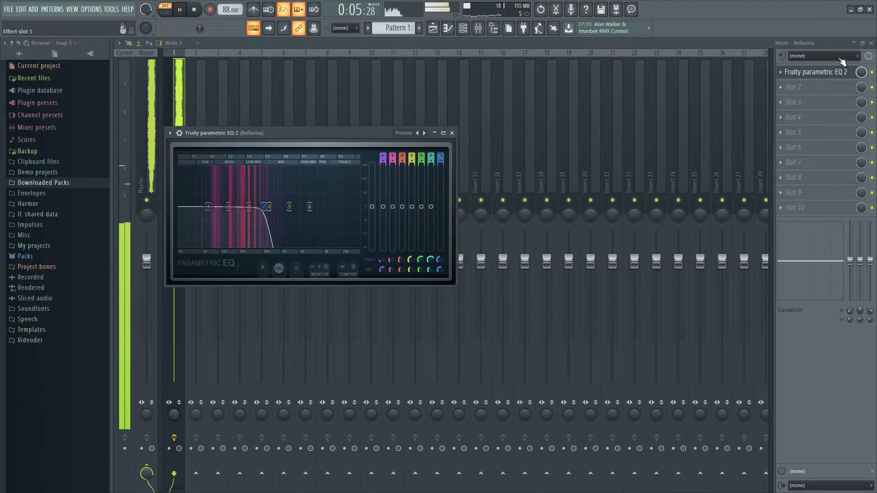
- Turn EQ band 1 into a high-pass filter at about 161 Hz while listening to the Bellarina chords
{"action": "left_click", "coordinate": [384, 156]}
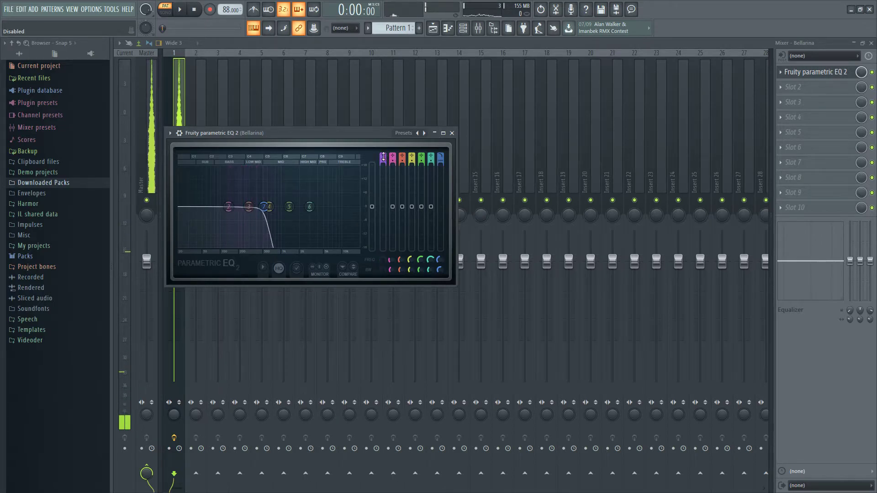
{"action": "scroll", "coordinate": [382, 157], "scroll_direction": "down", "scroll_amount": 1}
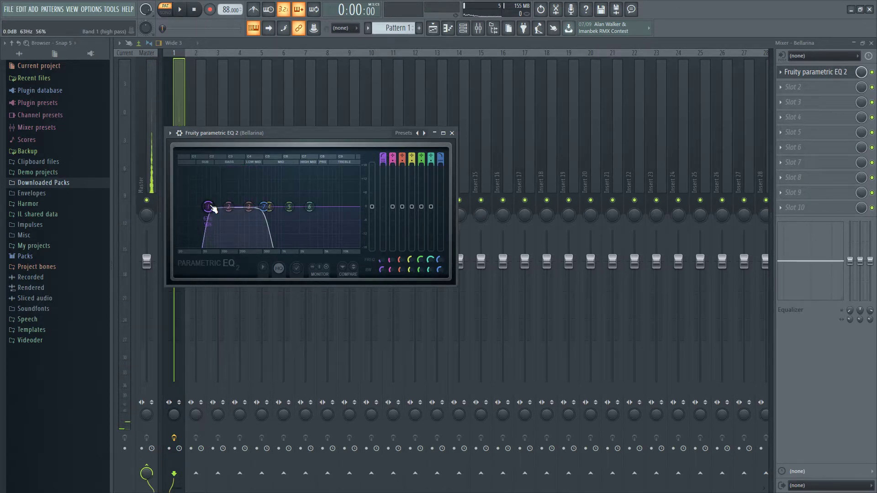
{"action": "key", "text": "space"}
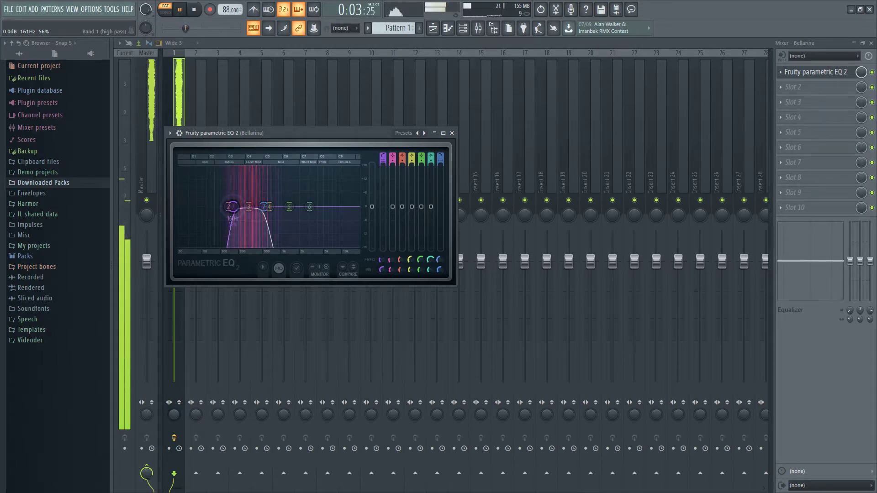
{"action": "key", "text": "space"}
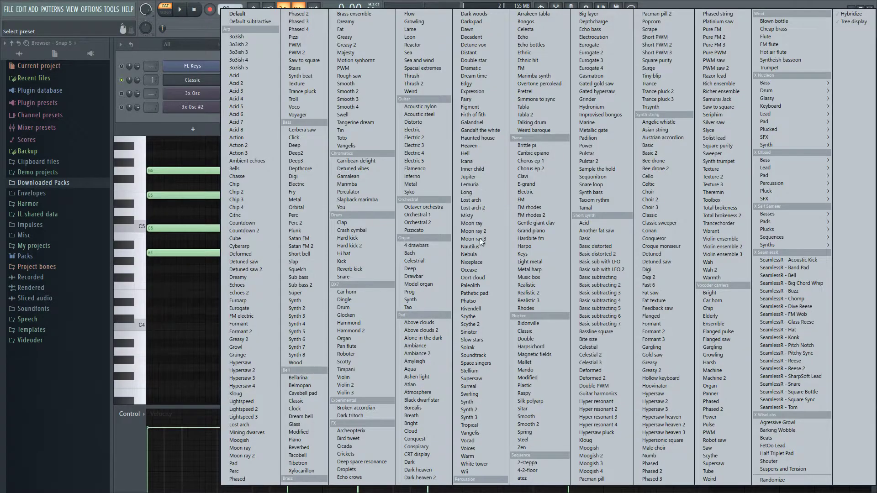
- Load the Basic distorted preset in Sytrus for the melody line and play it back
{"action": "left_click", "coordinate": [602, 246]}
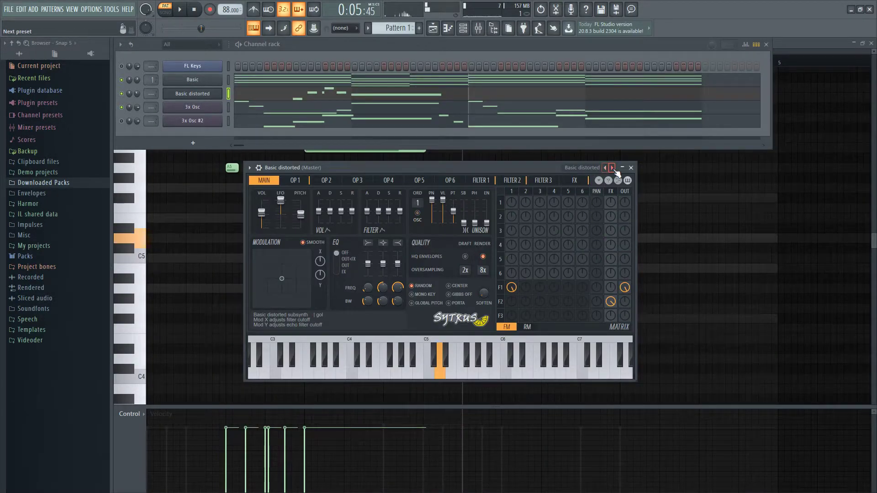
{"action": "key", "text": "F6"}
{"action": "key", "text": "space"}
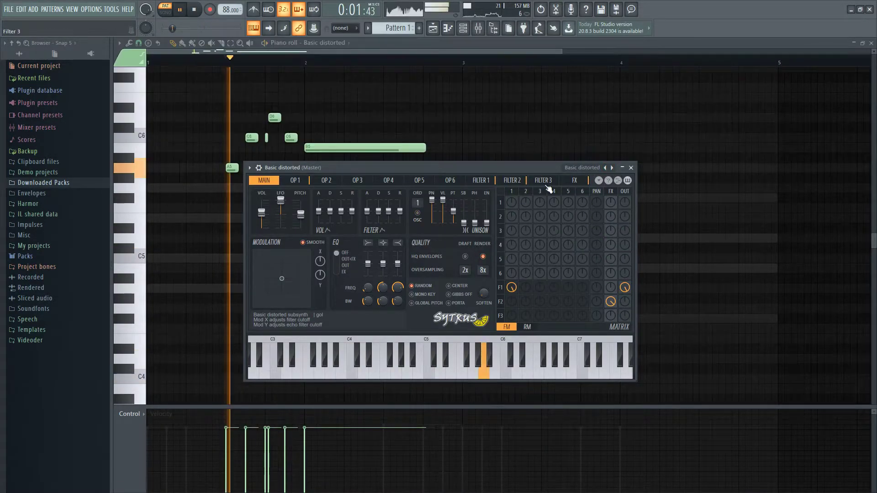
- Check the melody Sytrus's effects page and play the pattern again with the plugin closed
{"action": "left_click", "coordinate": [574, 180]}
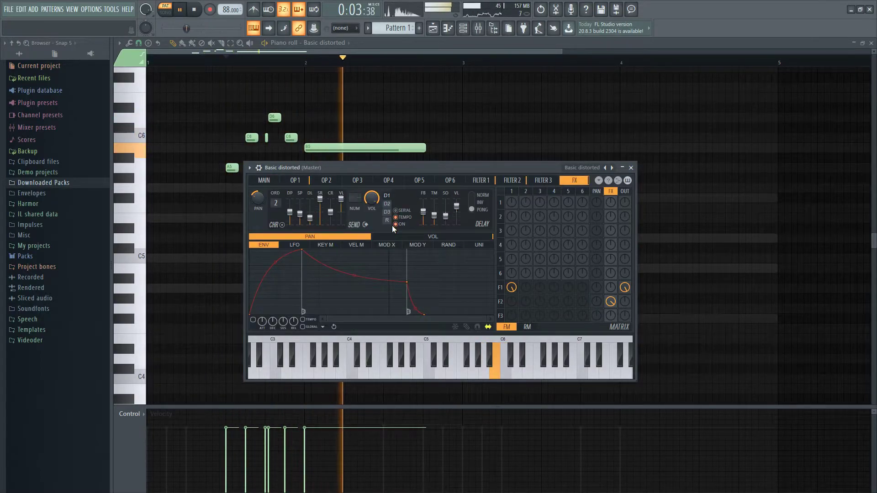
{"action": "key", "text": "space"}
{"action": "left_click", "coordinate": [631, 168]}
{"action": "key", "text": "space"}
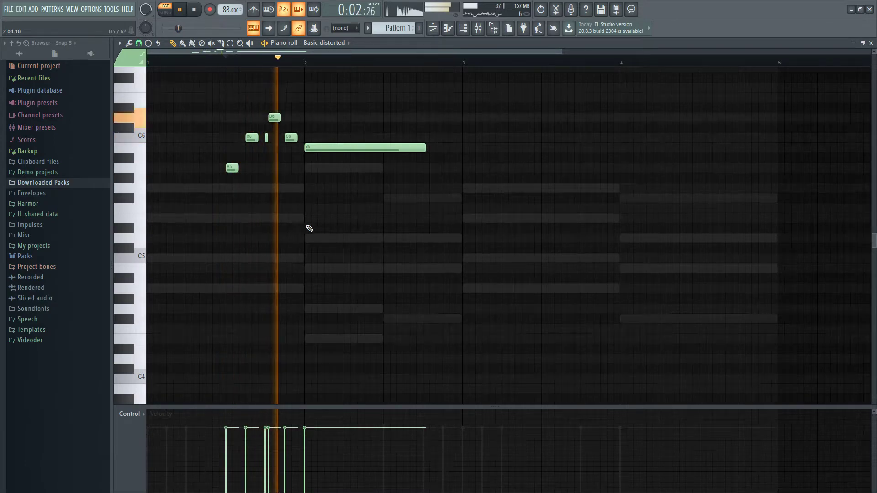
- Switch the chord channel's Sytrus from the Basic preset to Basic distorted and play it briefly
{"action": "scroll", "coordinate": [265, 201], "scroll_direction": "up", "scroll_amount": 3}
{"action": "scroll", "coordinate": [190, 186], "scroll_direction": "up", "scroll_amount": 3}
{"action": "scroll", "coordinate": [397, 245], "scroll_direction": "down", "scroll_amount": 5}
{"action": "left_click", "coordinate": [486, 138]}
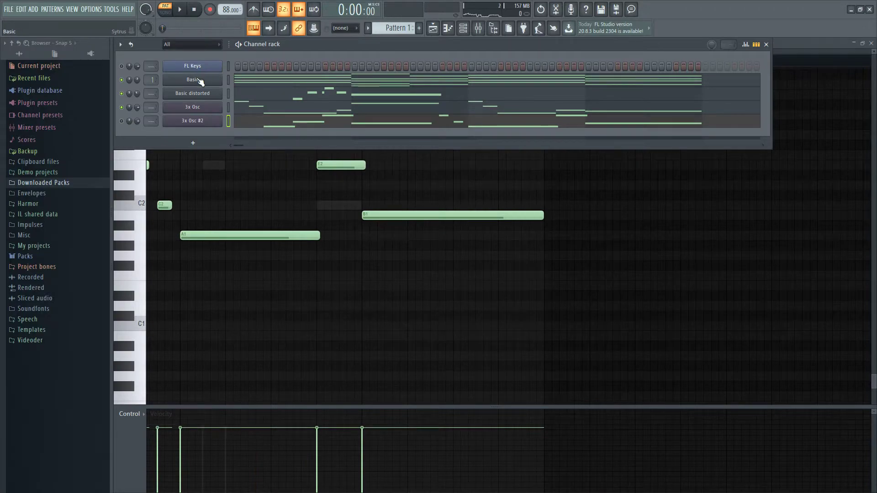
{"action": "left_click", "coordinate": [201, 80]}
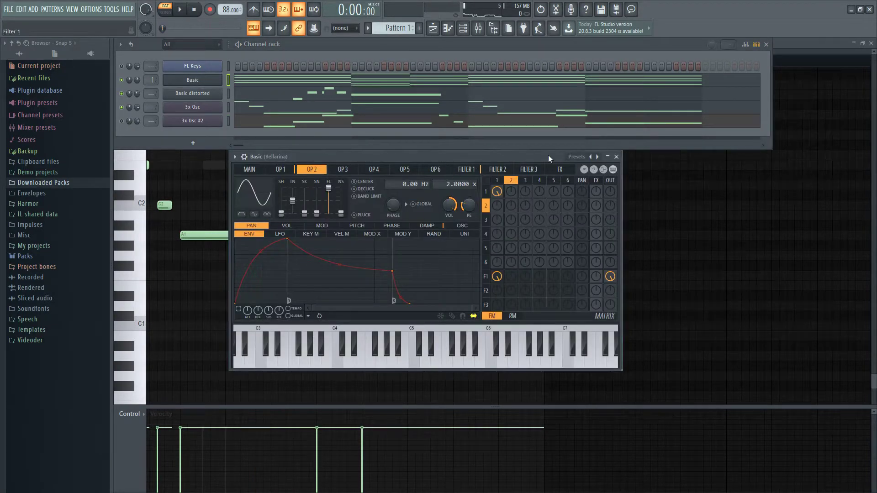
{"action": "left_click", "coordinate": [597, 157]}
{"action": "key", "text": "space"}
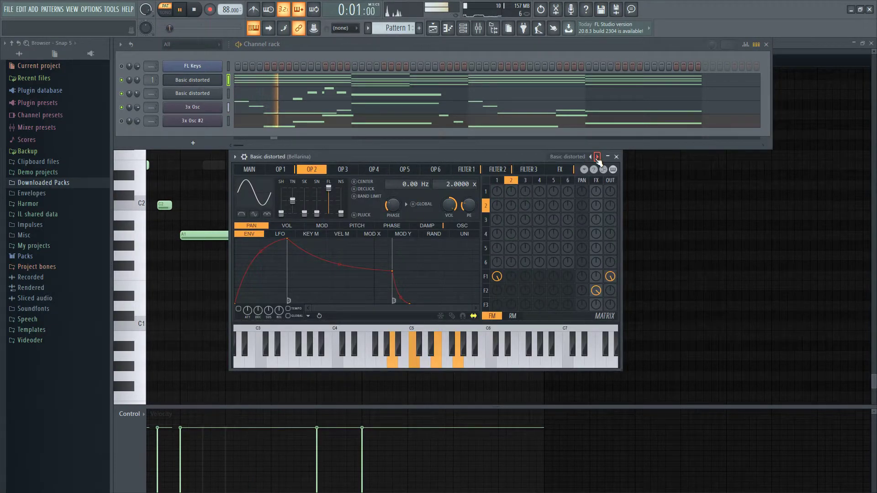
{"action": "key", "text": "space"}
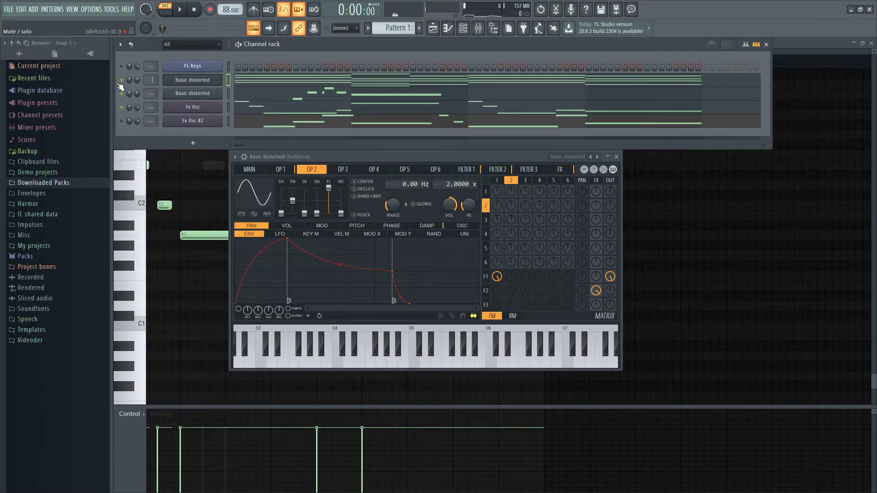
- Mute both 3x Osc channels and listen to the chord layer alone and together with the melody layer
{"action": "key", "text": "space"}
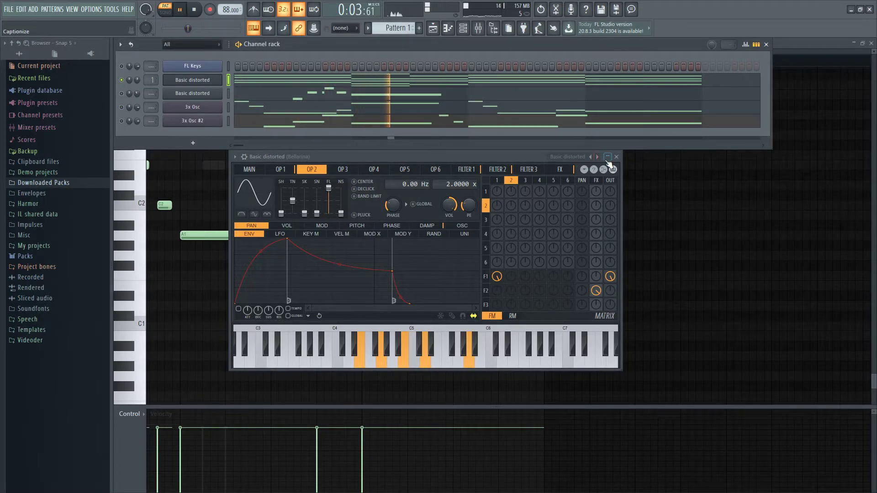
{"action": "key", "text": "space"}
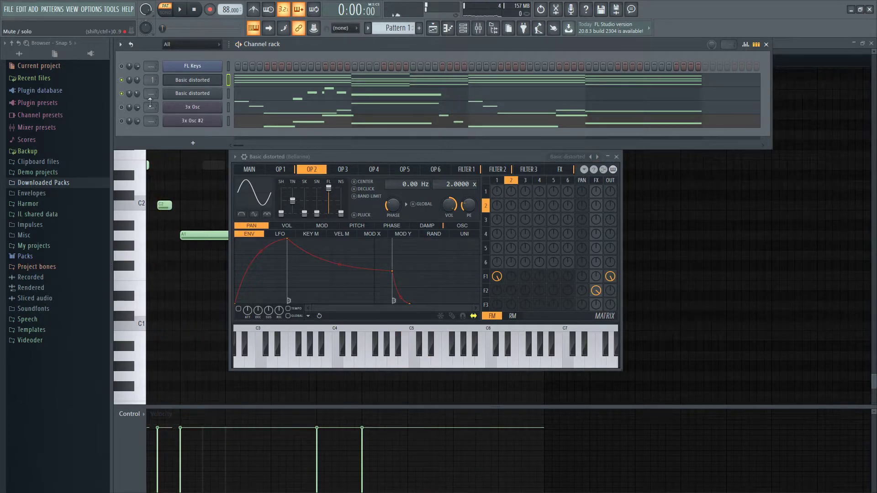
{"action": "key", "text": "space"}
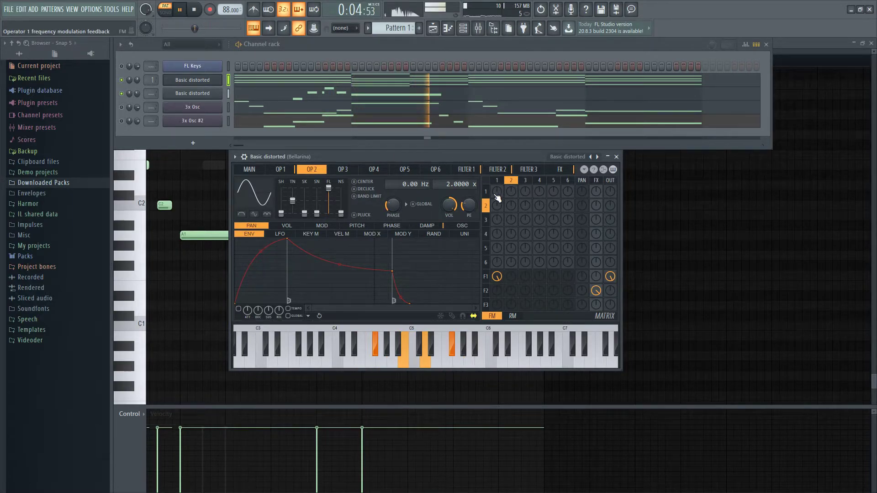
{"action": "key", "text": "space"}
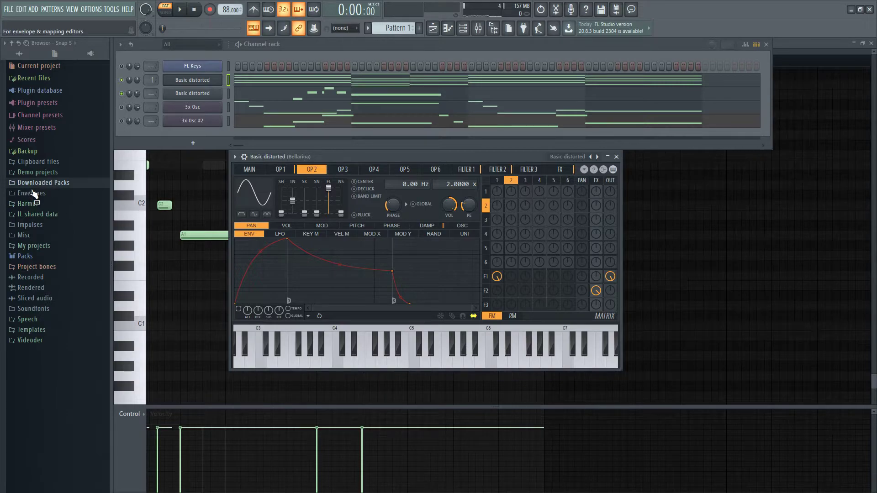
- Load Hat 03 from the Bryson Tiller kit's ZZ HATS folder in Hip-Hop Sound Packs into a new channel
{"action": "left_click", "coordinate": [43, 182]}
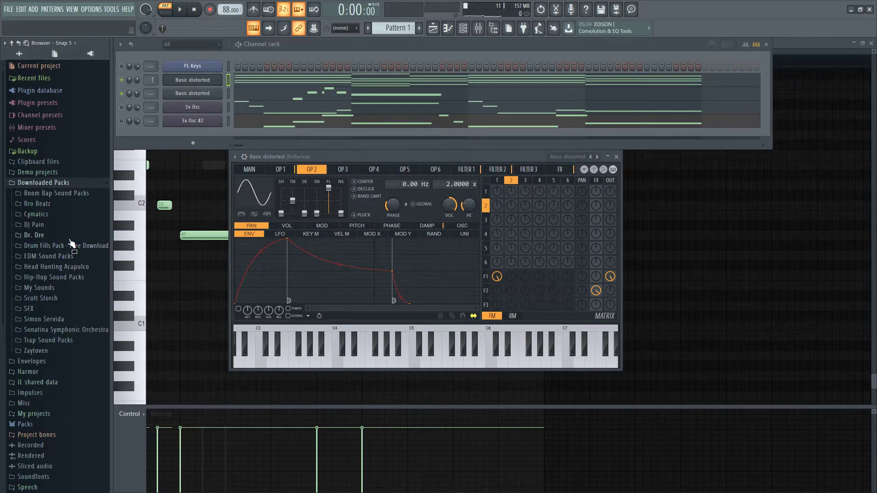
{"action": "left_click", "coordinate": [47, 278]}
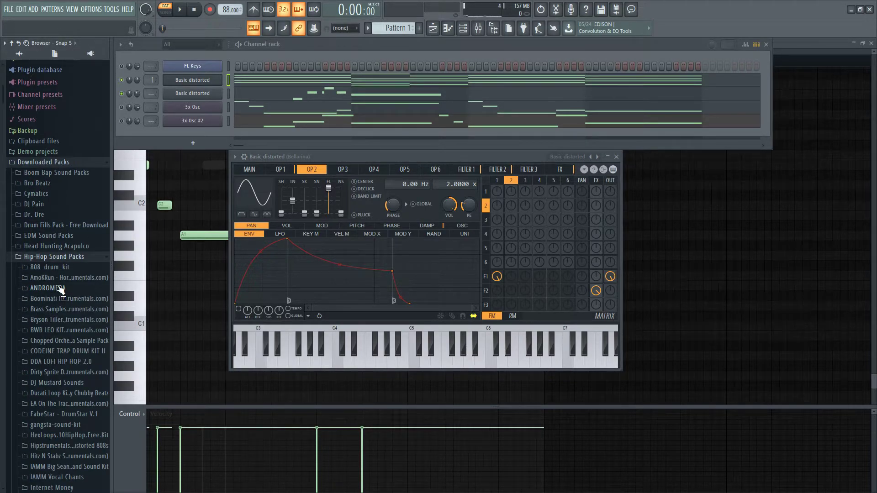
{"action": "left_click", "coordinate": [68, 316]}
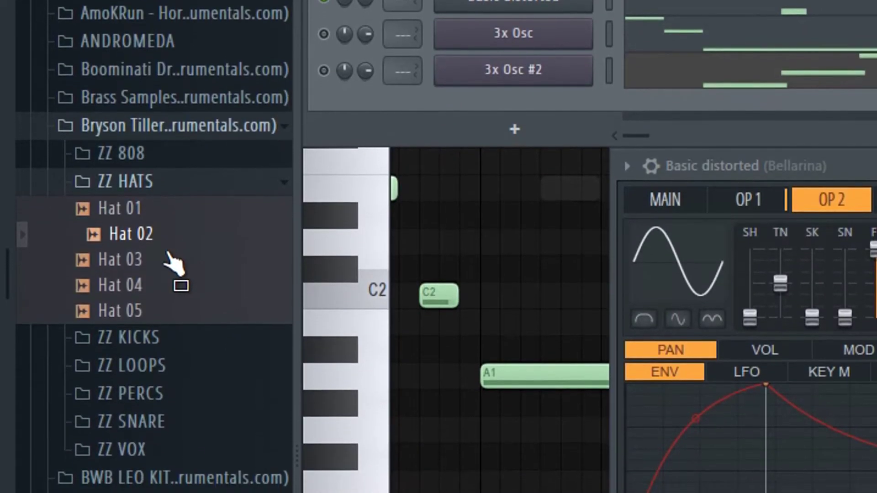
{"action": "right_click", "coordinate": [151, 259]}
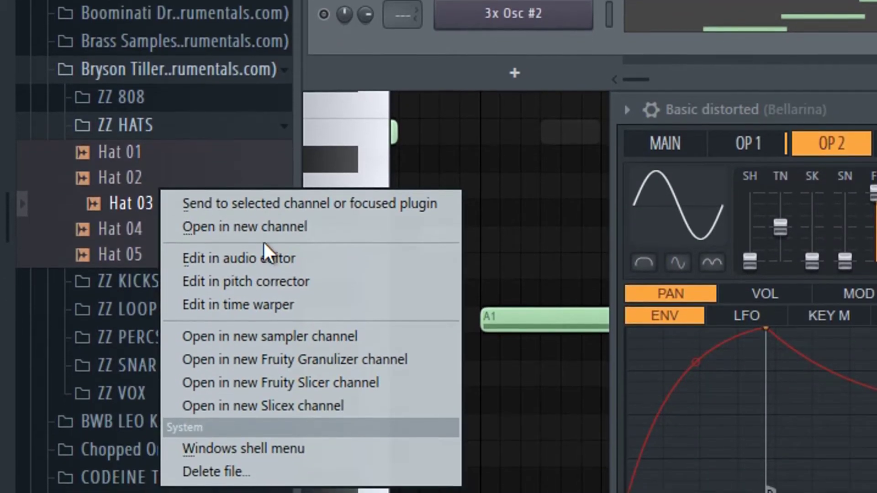
{"action": "left_click", "coordinate": [268, 227]}
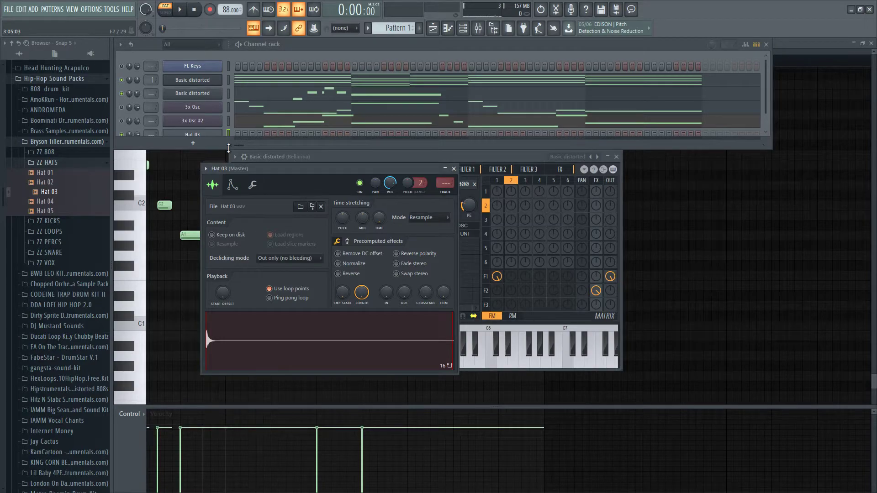
- Enlarge the channel rack, fill every second step of the Hat 03 channel and play the pattern briefly
{"action": "left_click_drag", "start_coordinate": [228, 148], "coordinate": [205, 246]}
{"action": "right_click", "coordinate": [198, 135]}
{"action": "left_click", "coordinate": [185, 144]}
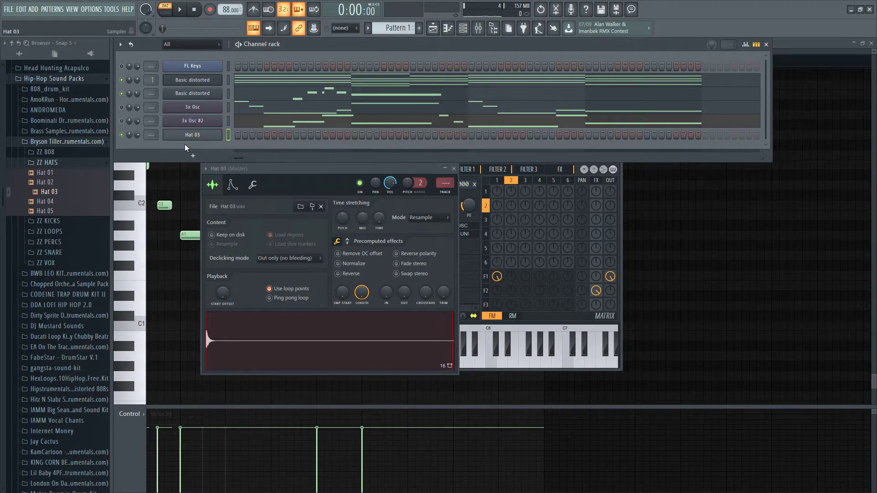
{"action": "left_click", "coordinate": [455, 169]}
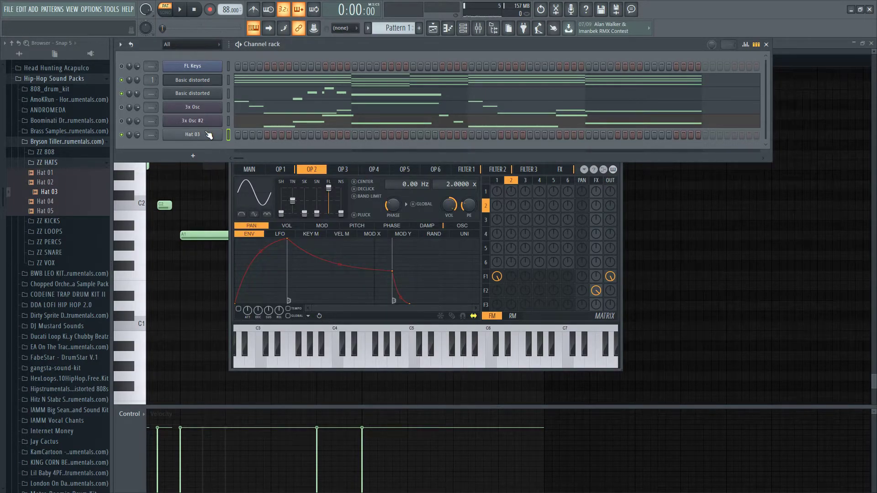
{"action": "key", "text": "space"}
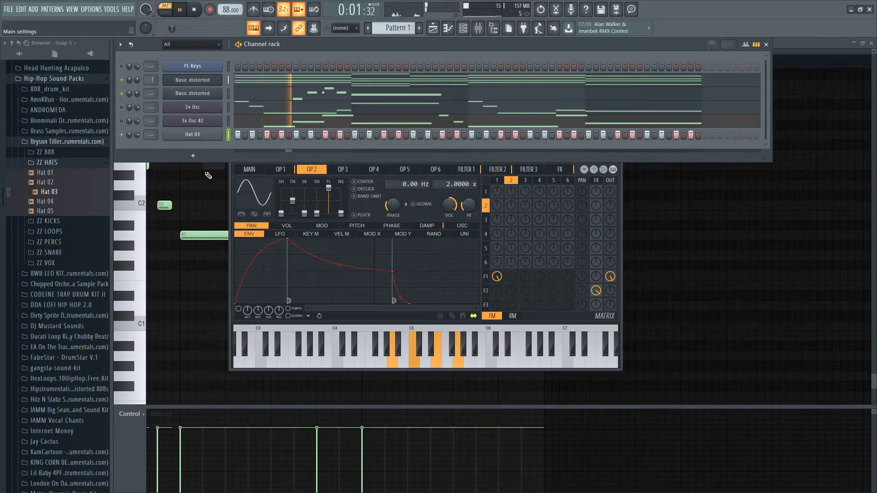
{"action": "key", "text": "space"}
- Lower the velocity of every second Hat 03 note to about 55% across all four bars while the pattern plays
{"action": "key", "text": "F7"}
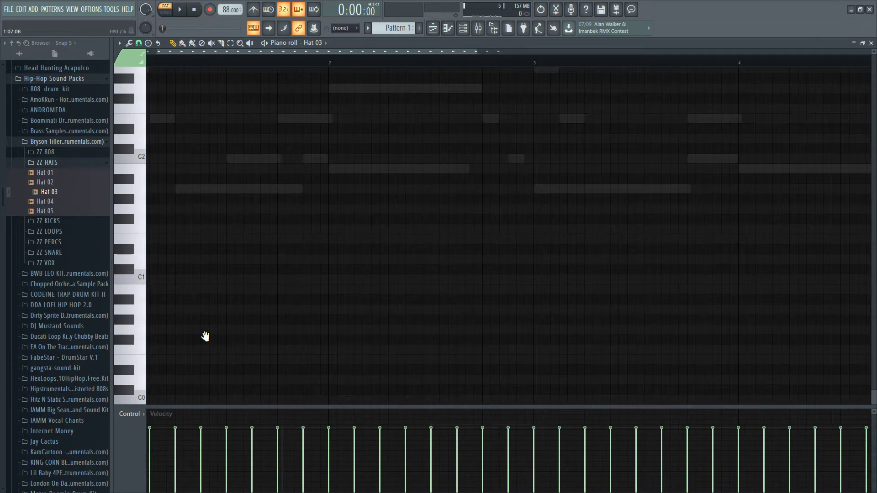
{"action": "key", "text": "space"}
{"action": "left_click", "coordinate": [172, 449]}
{"action": "left_click", "coordinate": [224, 450]}
{"action": "left_click", "coordinate": [275, 448]}
{"action": "left_click", "coordinate": [325, 448]}
{"action": "left_click", "coordinate": [376, 447]}
{"action": "left_click", "coordinate": [428, 452]}
{"action": "left_click", "coordinate": [480, 447]}
{"action": "left_click", "coordinate": [531, 443]}
{"action": "left_click", "coordinate": [582, 449]}
{"action": "left_click", "coordinate": [634, 449]}
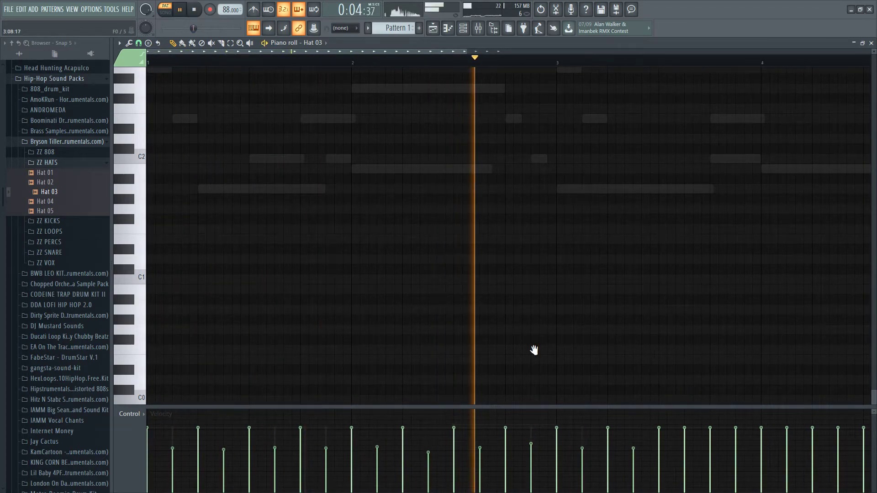
{"action": "scroll", "coordinate": [530, 393], "scroll_direction": "down", "scroll_amount": 2}
{"action": "left_click", "coordinate": [517, 449]}
{"action": "left_click", "coordinate": [568, 449]}
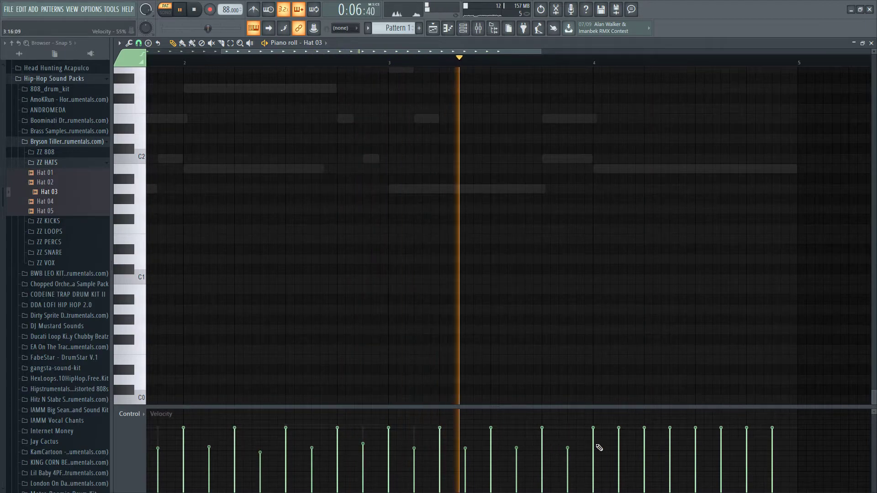
{"action": "left_click", "coordinate": [619, 449]}
{"action": "left_click", "coordinate": [670, 448]}
{"action": "left_click", "coordinate": [721, 443]}
{"action": "left_click", "coordinate": [772, 448]}
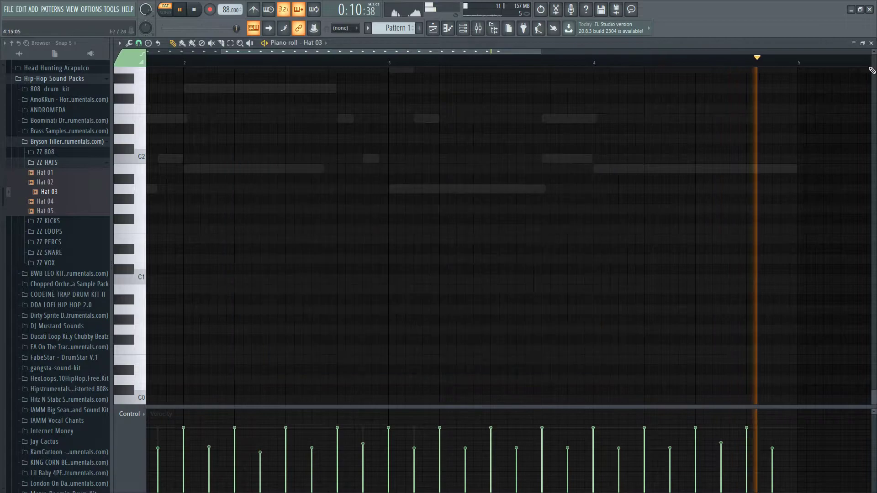
- Load Percs 02 from the Bryson Tiller kit's ZZ PERCS folder into a new channel
{"action": "left_click", "coordinate": [51, 243]}
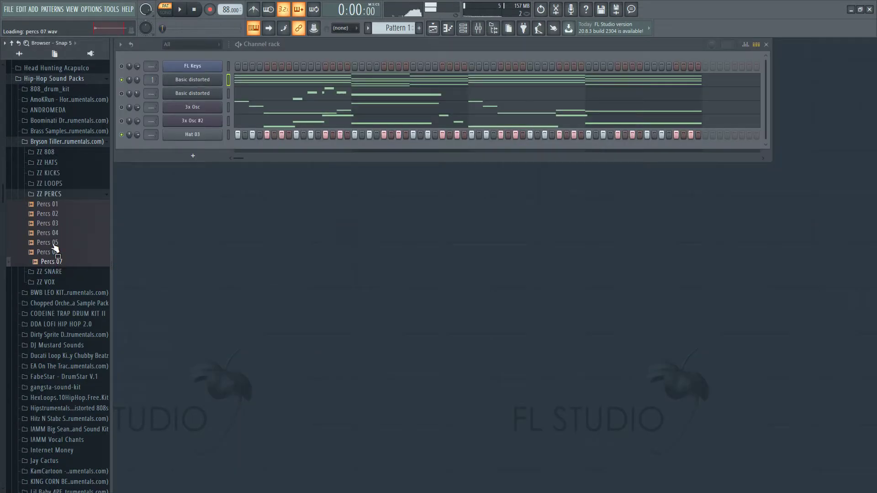
{"action": "right_click", "coordinate": [62, 215]}
{"action": "left_click", "coordinate": [96, 221]}
- Open Percs 02 in the Newtone pitch corrector, place its audio selection onto the Percs 02 channel and check the channel's root note
{"action": "right_click", "coordinate": [195, 249]}
{"action": "left_click", "coordinate": [261, 282]}
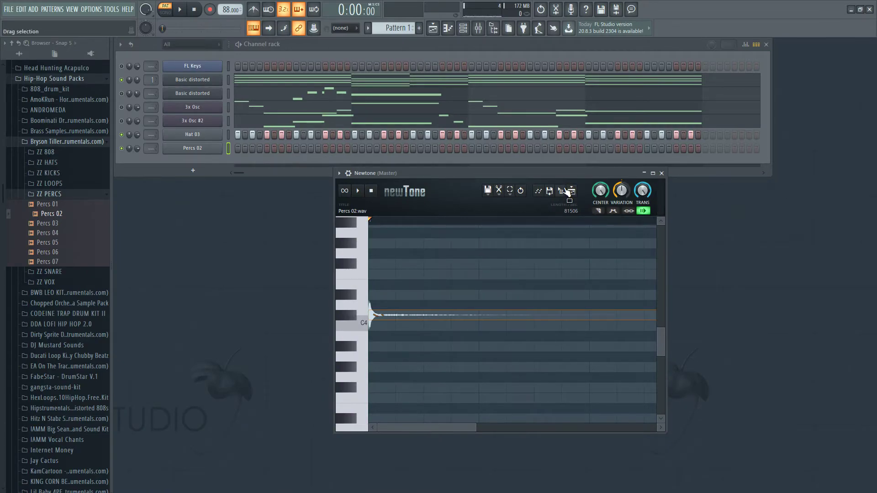
{"action": "left_click_drag", "start_coordinate": [567, 191], "coordinate": [395, 269]}
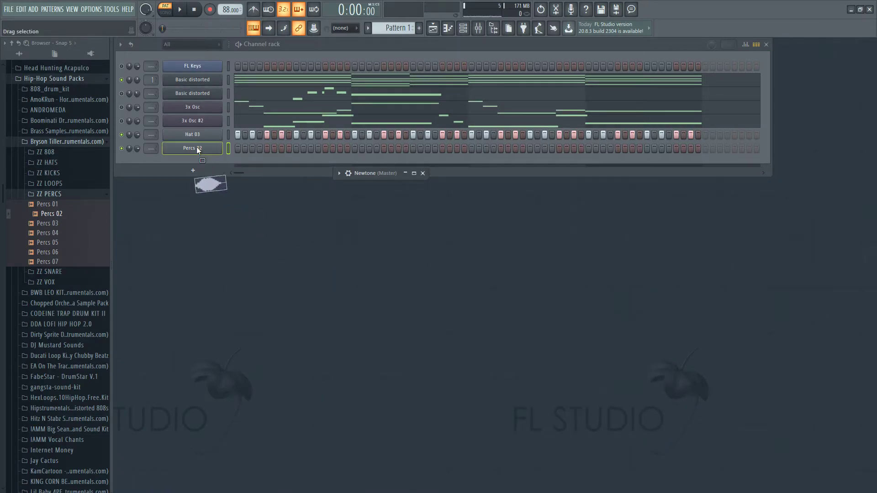
{"action": "left_click_drag", "start_coordinate": [405, 191], "coordinate": [405, 192]}
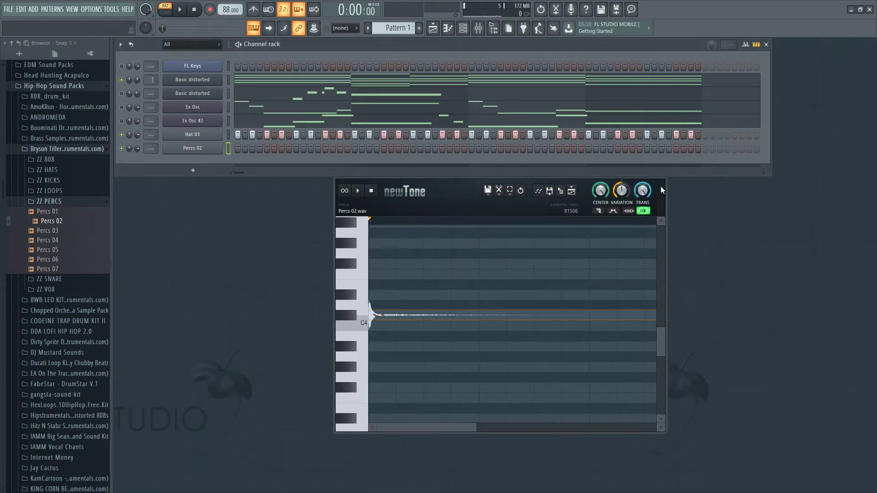
{"action": "left_click", "coordinate": [193, 148]}
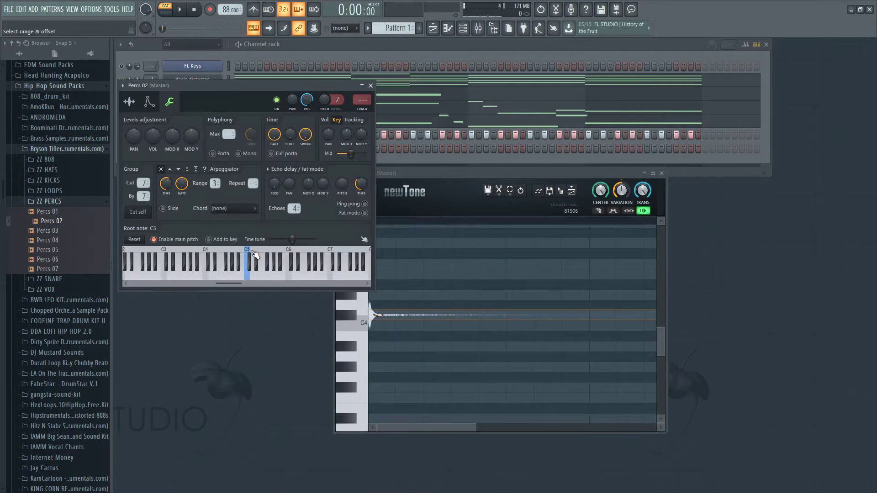
{"action": "left_click", "coordinate": [370, 86]}
- Add a C5 note on step 9 of bar 1 in the Percs 02 piano roll and shorten it to a brief hit
{"action": "right_click", "coordinate": [223, 144]}
{"action": "left_click", "coordinate": [238, 150]}
{"action": "key", "text": "space"}
{"action": "key", "text": "space"}
{"action": "left_click", "coordinate": [146, 274]}
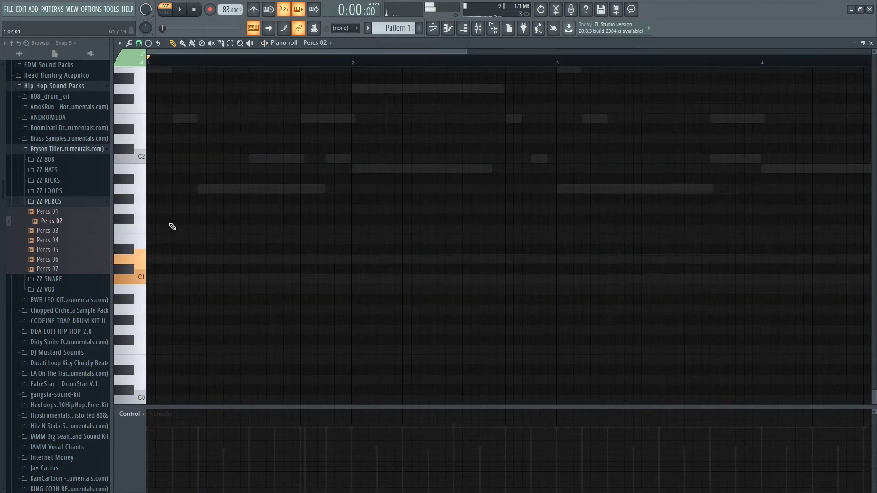
{"action": "scroll", "coordinate": [170, 227], "scroll_direction": "up", "scroll_amount": 10}
{"action": "left_click", "coordinate": [251, 249]}
{"action": "key", "text": "space"}
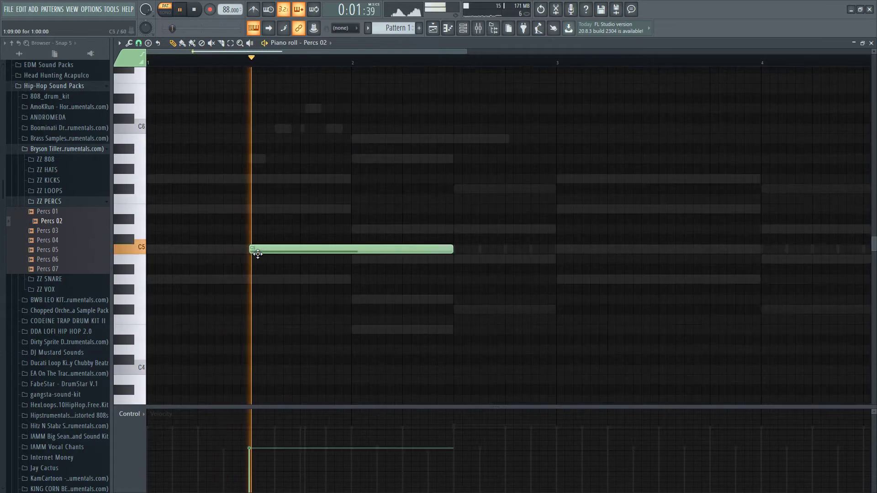
{"action": "scroll", "coordinate": [450, 249], "scroll_direction": "up", "scroll_amount": 5}
{"action": "scroll", "coordinate": [455, 247], "scroll_direction": "down", "scroll_amount": 3}
{"action": "left_click_drag", "start_coordinate": [450, 251], "coordinate": [252, 251]}
- Place a second short Percs 02 note on B4 at step 9 of bar 2 and repeat the pair in bars 3 and 4
{"action": "left_click", "coordinate": [457, 250]}
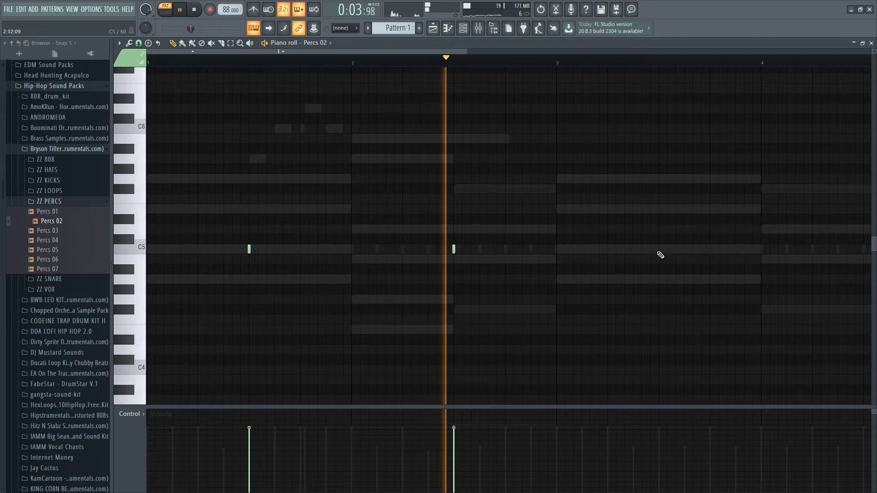
{"action": "right_click", "coordinate": [454, 250]}
{"action": "key", "text": "space"}
{"action": "left_click", "coordinate": [451, 261]}
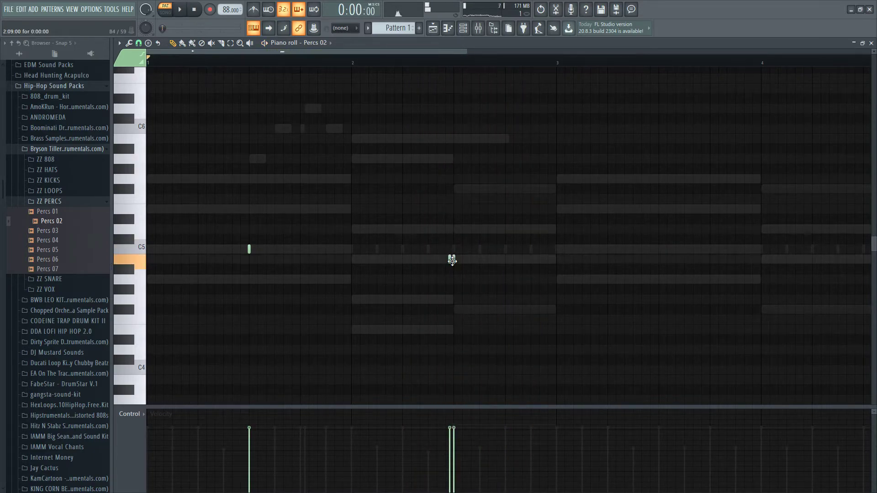
- Load Snare 03 from the Bryson Tiller kit's ZZ SNARE folder into a new channel
{"action": "left_click", "coordinate": [52, 260]}
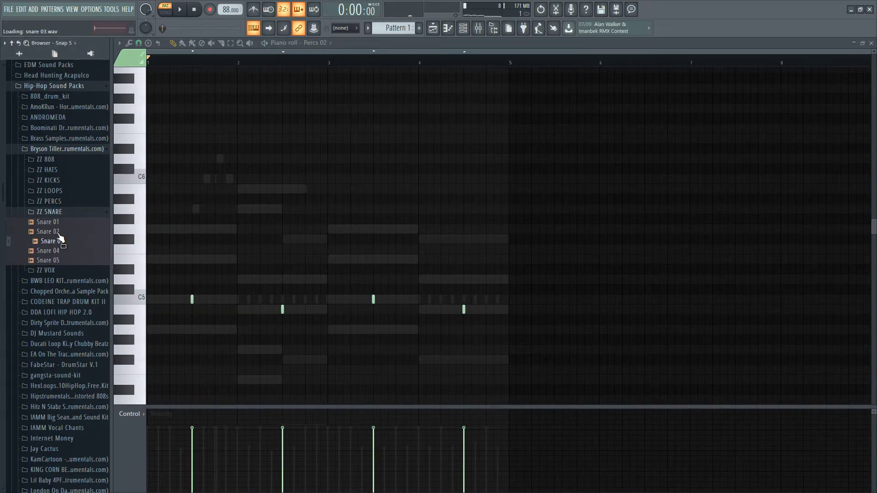
{"action": "left_click_drag", "start_coordinate": [57, 244], "coordinate": [239, 255]}
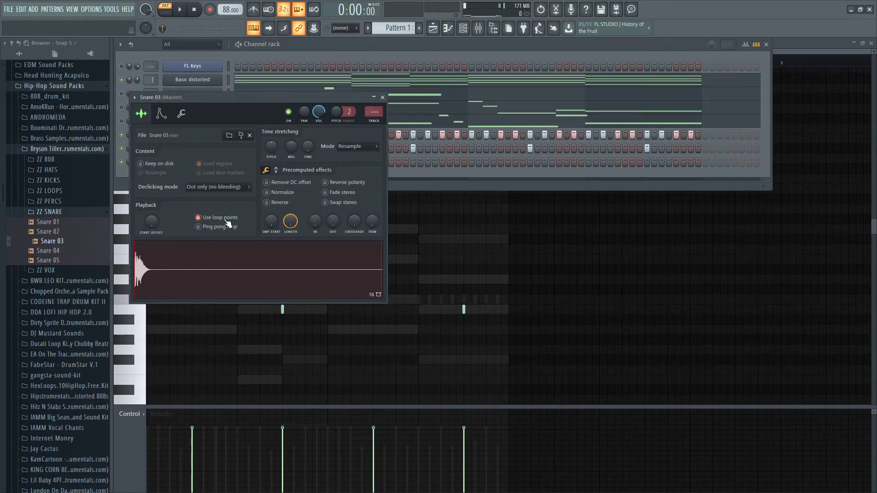
{"action": "key", "text": "Escape"}
- Place a Snare 03 hit on step 9 of each of the four bars while the pattern plays
{"action": "key", "text": "space"}
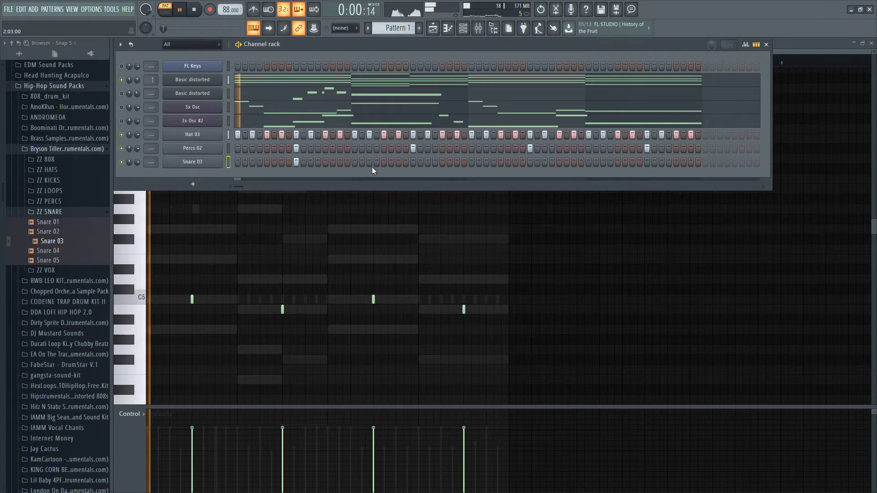
{"action": "left_click", "coordinate": [530, 162]}
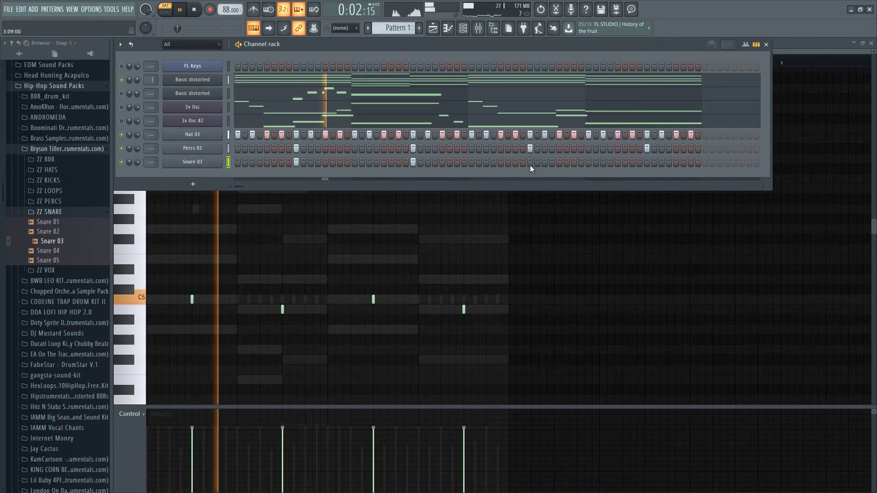
{"action": "left_click", "coordinate": [481, 212]}
{"action": "key", "text": "F6"}
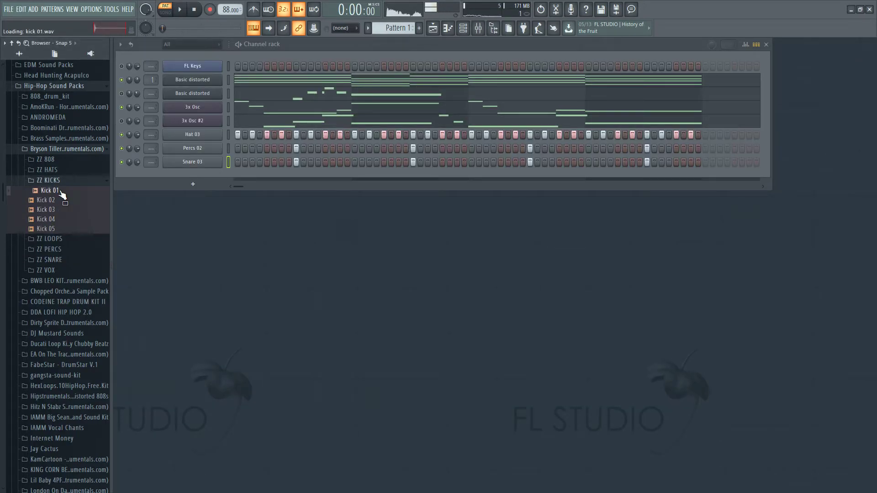
- Load Kick 01 from the ZZ KICKS folder into a new channel and place hits on steps 7, 17 and 19
{"action": "right_click", "coordinate": [62, 193]}
{"action": "left_click", "coordinate": [103, 202]}
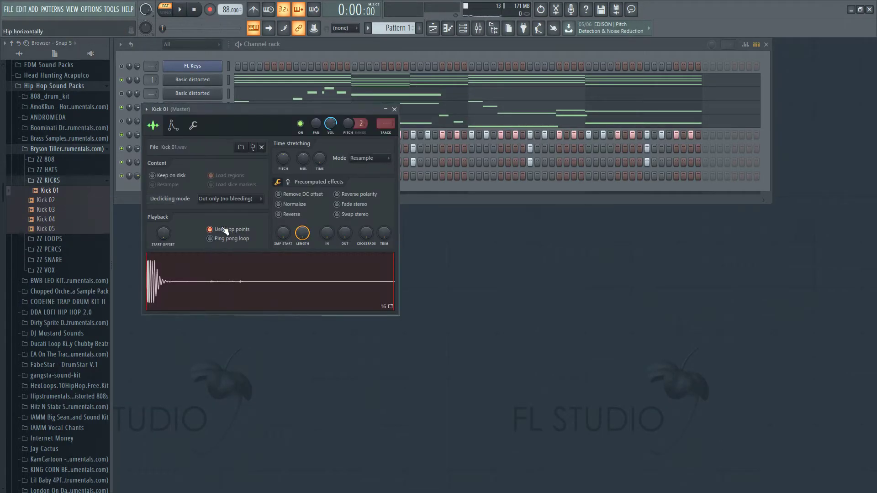
{"action": "key", "text": "Escape"}
{"action": "key", "text": "space"}
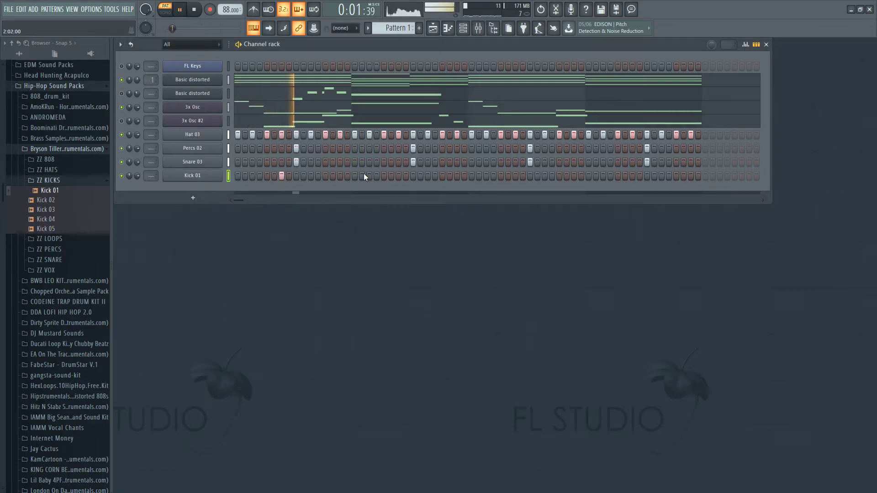
{"action": "left_click", "coordinate": [355, 176]}
{"action": "left_click", "coordinate": [369, 176]}
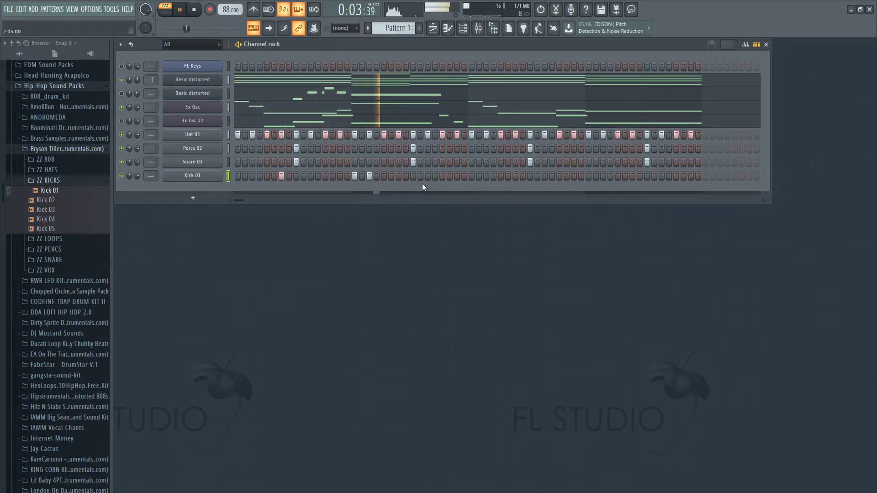
- Replace the kick channel's sample with Kick 03 and raise its level with the precomputed Boost effect
{"action": "left_click_drag", "start_coordinate": [53, 210], "coordinate": [192, 175]}
{"action": "key", "text": "space"}
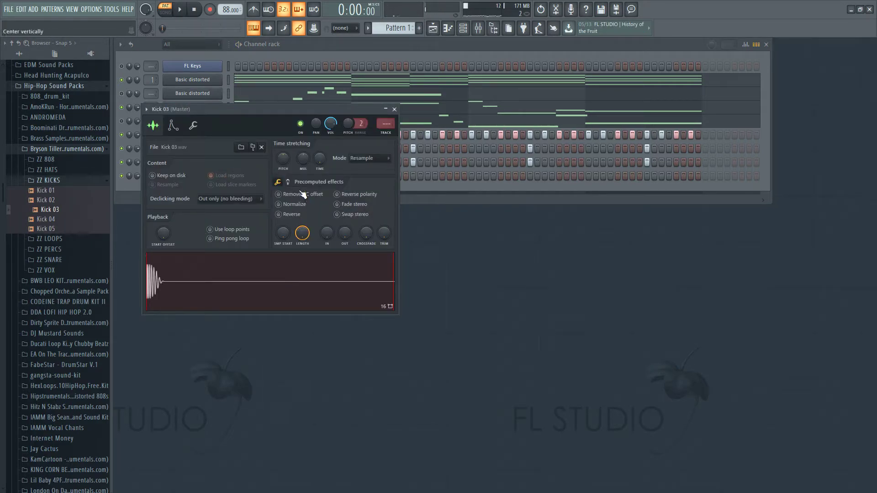
{"action": "left_click", "coordinate": [288, 182]}
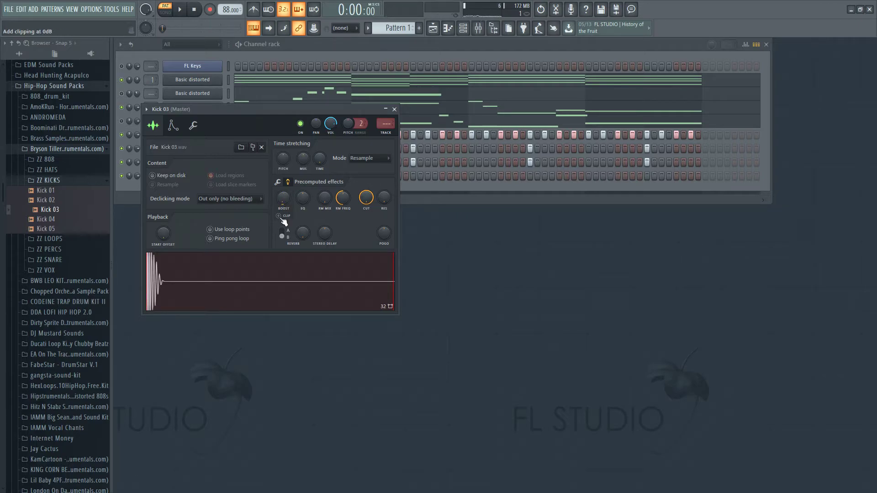
- Rework the kick pattern so its hits fall on steps 7, 21, 37, 38, 47, 51, 61 and 62
{"action": "key", "text": "Escape"}
{"action": "key", "text": "space"}
{"action": "left_click", "coordinate": [369, 175]}
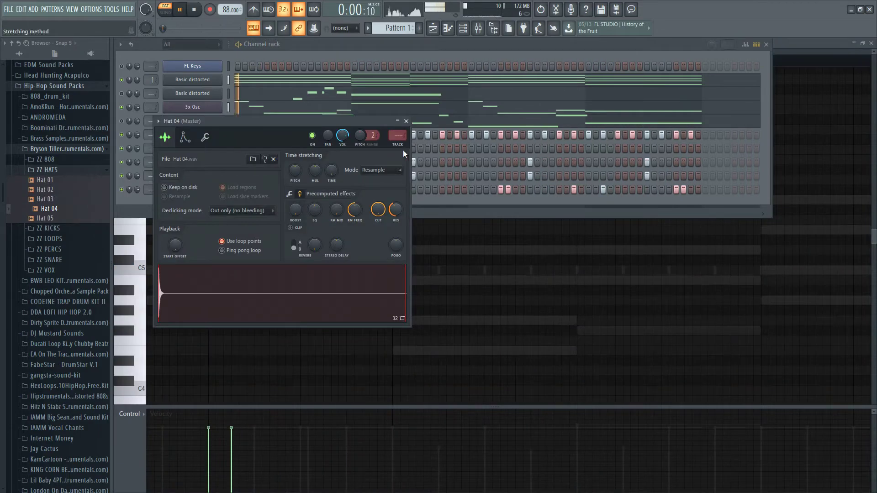
- Replace the Hat 04 sample on the second hat channel with Hat 02 from the ZZ HATS folder
{"action": "key", "text": "space"}
{"action": "left_click", "coordinate": [407, 122]}
{"action": "left_click_drag", "start_coordinate": [51, 190], "coordinate": [283, 148]}
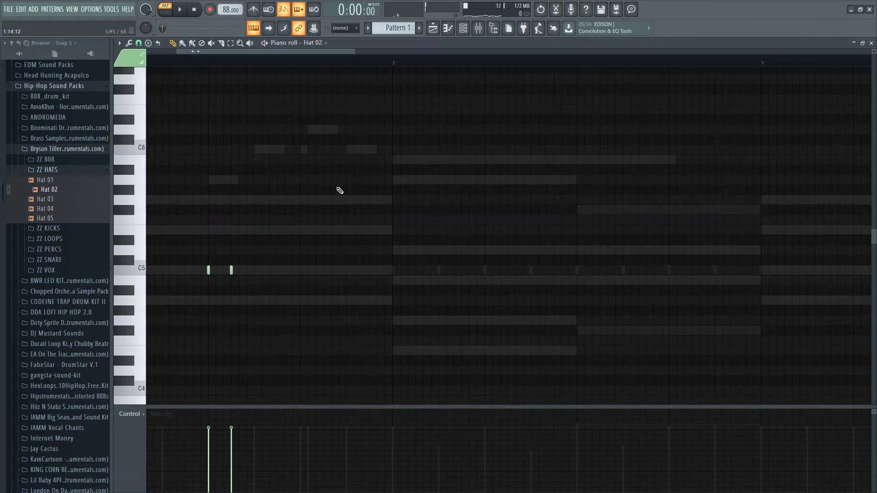
- Delete the FL Keys channel and route the remaining channels to separate mixer tracks 1 to 9
{"action": "right_click", "coordinate": [217, 69]}
{"action": "left_click", "coordinate": [252, 154]}
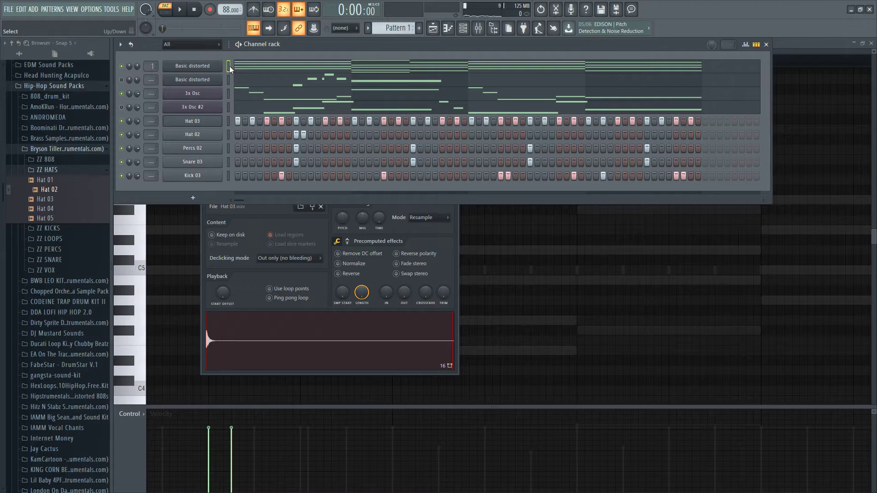
{"action": "key", "text": "F9"}
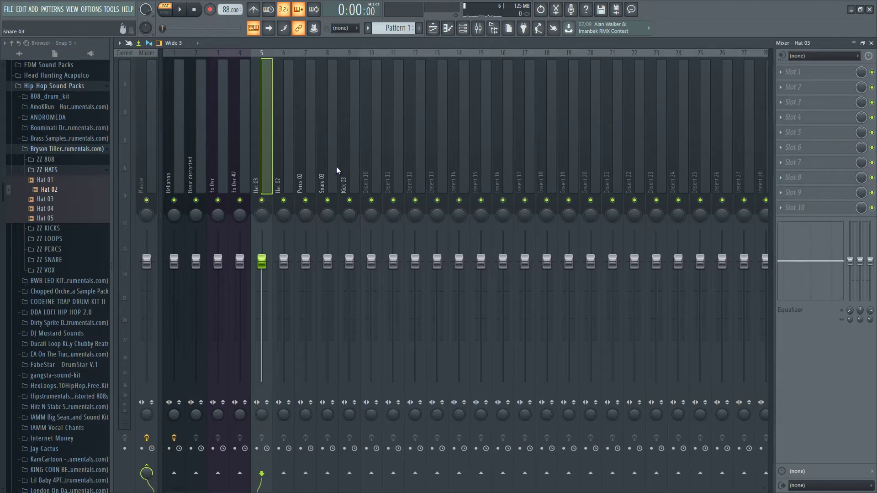
- Move the two Hat 02 notes onto F4 in the Hat 03 piano roll and delete the Hat 02 channel
{"action": "key", "text": "F6"}
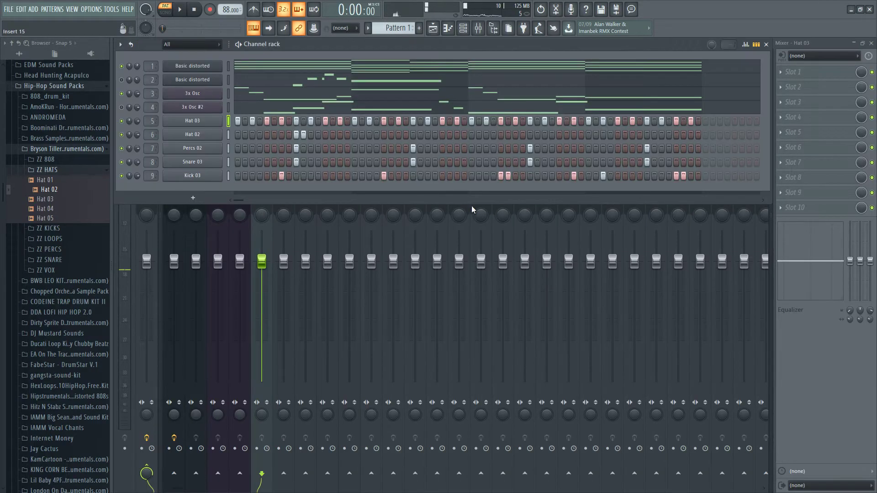
{"action": "right_click", "coordinate": [181, 136]}
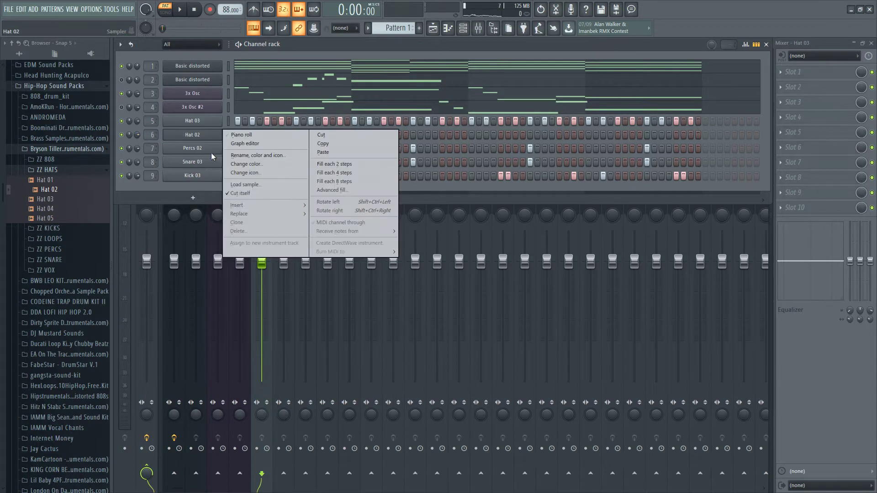
{"action": "left_click", "coordinate": [242, 133]}
- Insert the HalfTime effect in slot 1 of the Hat 03 mixer track
{"action": "key", "text": "F9"}
{"action": "left_click", "coordinate": [812, 75]}
{"action": "left_click", "coordinate": [618, 43]}
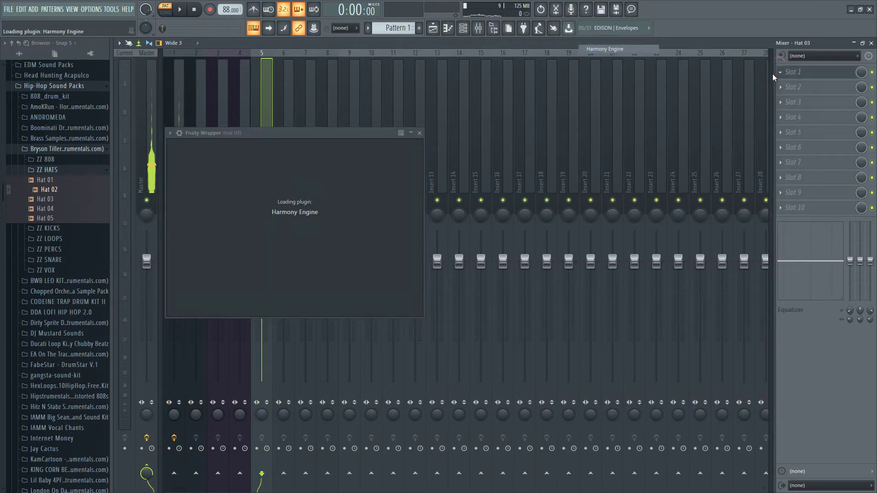
{"action": "left_click", "coordinate": [776, 69]}
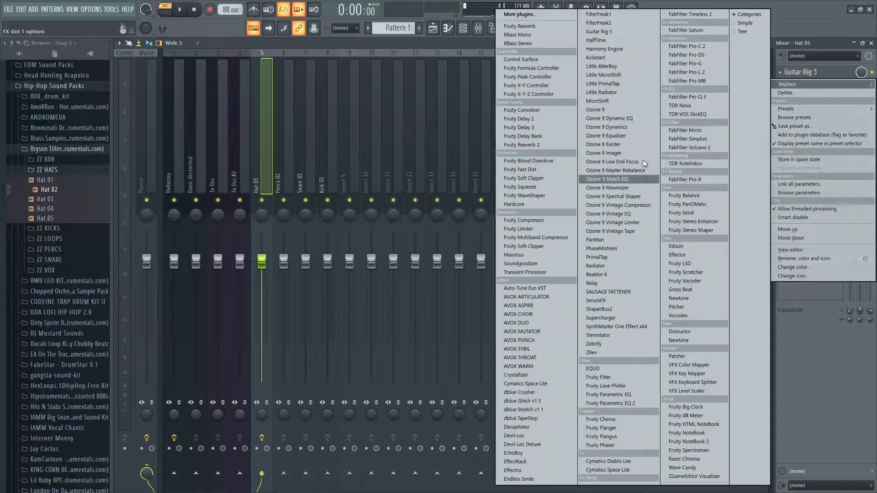
{"action": "left_click", "coordinate": [608, 40]}
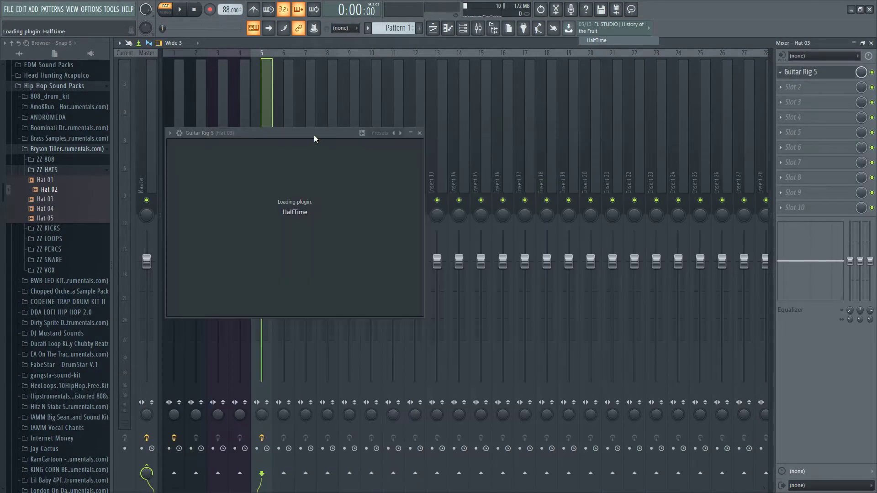
- Compare HalfTime loop lengths while the pattern plays and set the loop to 1/8
{"action": "key", "text": "space"}
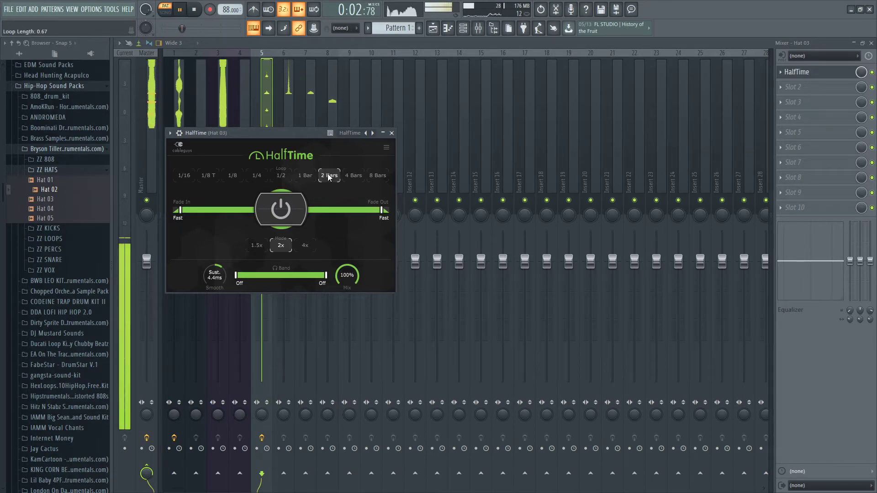
{"action": "left_click", "coordinate": [282, 177]}
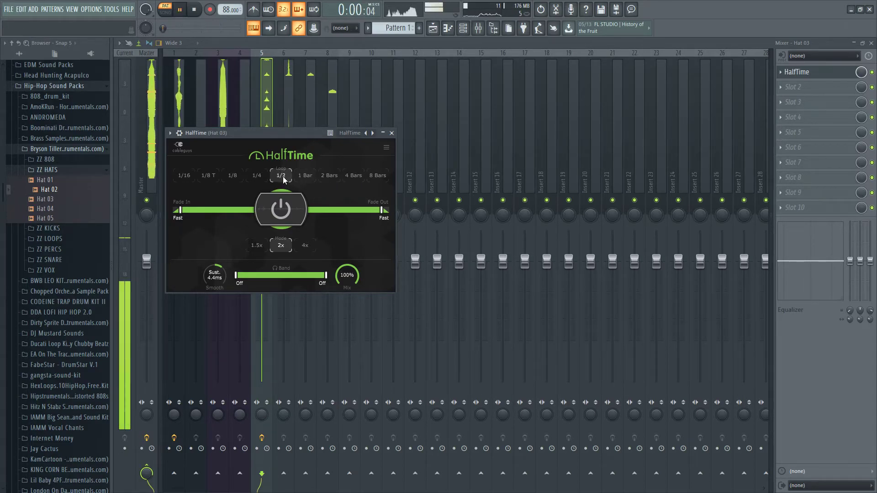
{"action": "left_click", "coordinate": [240, 181]}
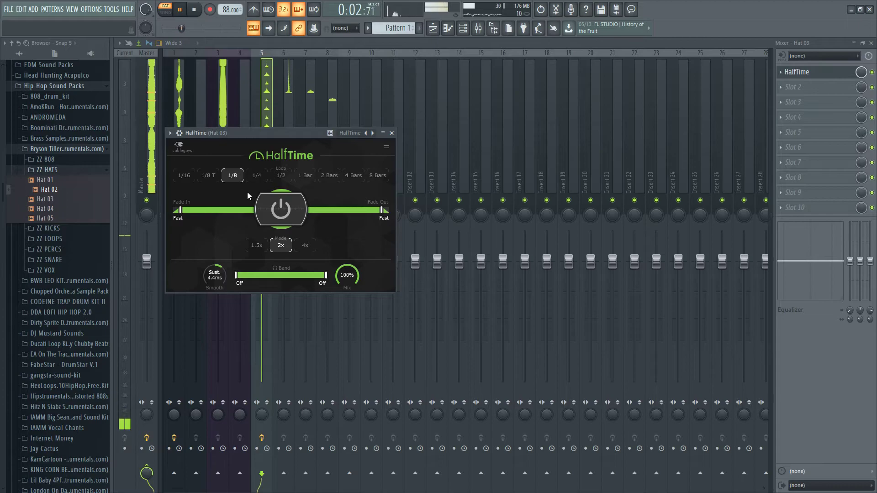
- Add a second HalfTime in slot 2 of the Hat 03 track, set its loop to 1/8 and close both plugin windows
{"action": "left_click", "coordinate": [790, 97]}
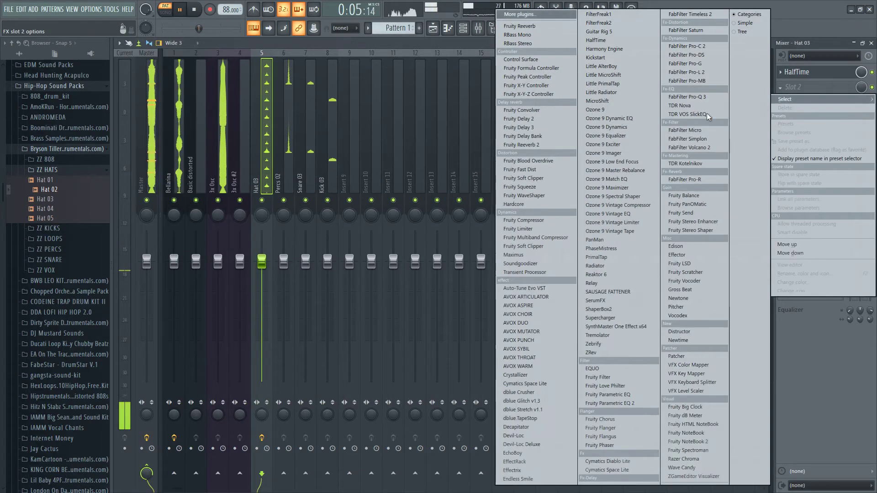
{"action": "left_click", "coordinate": [611, 41]}
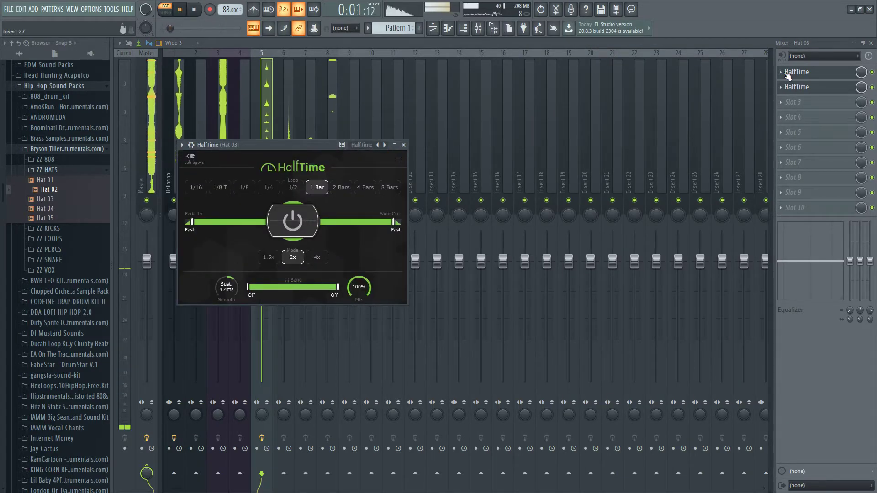
{"action": "left_click", "coordinate": [824, 91]}
{"action": "left_click", "coordinate": [825, 94]}
{"action": "left_click", "coordinate": [245, 188]}
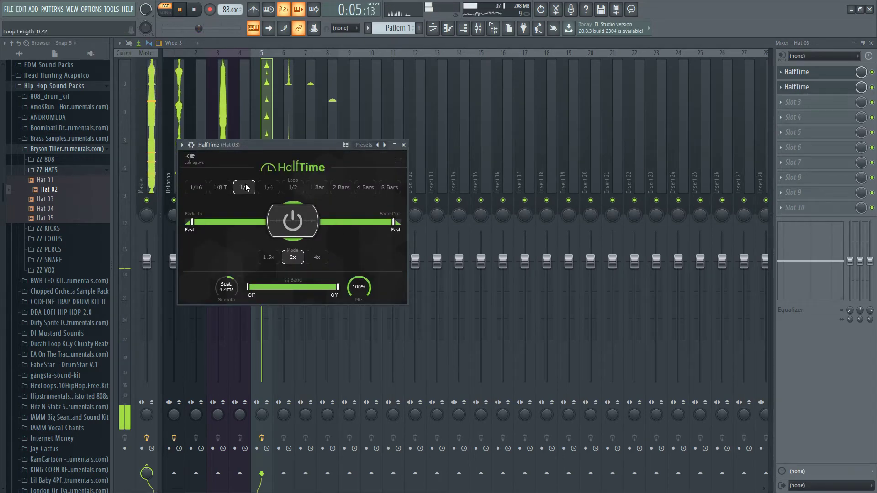
{"action": "key", "text": "space"}
{"action": "left_click", "coordinate": [865, 44]}
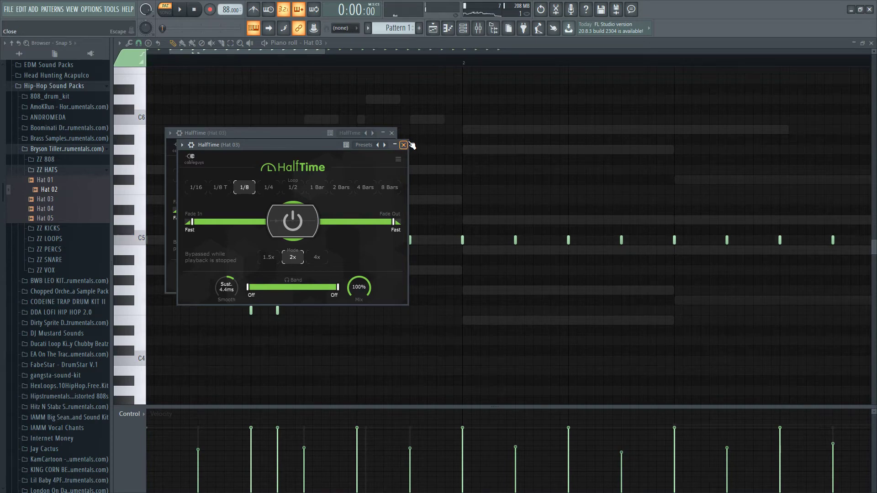
{"action": "left_click", "coordinate": [403, 145]}
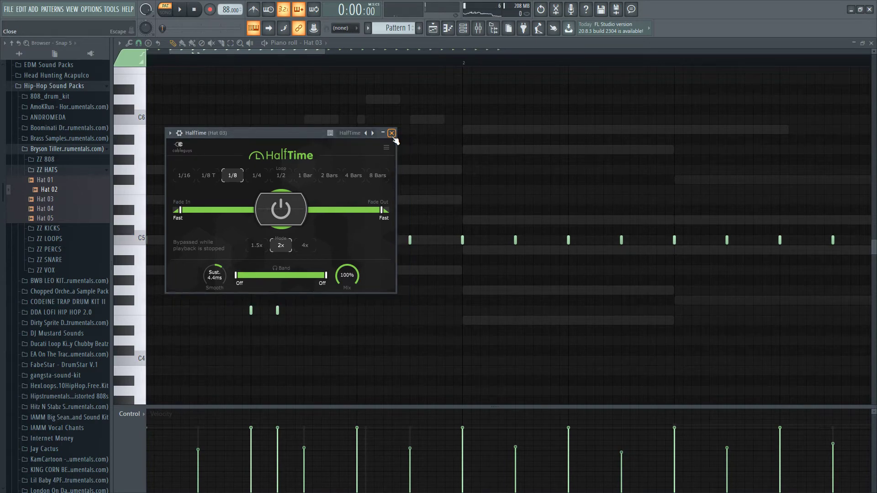
{"action": "left_click", "coordinate": [391, 133]}
- Clone the Hat 03 channel, fill the original on every fourth step and keep only the in-between hits on the clone
{"action": "key", "text": "F6"}
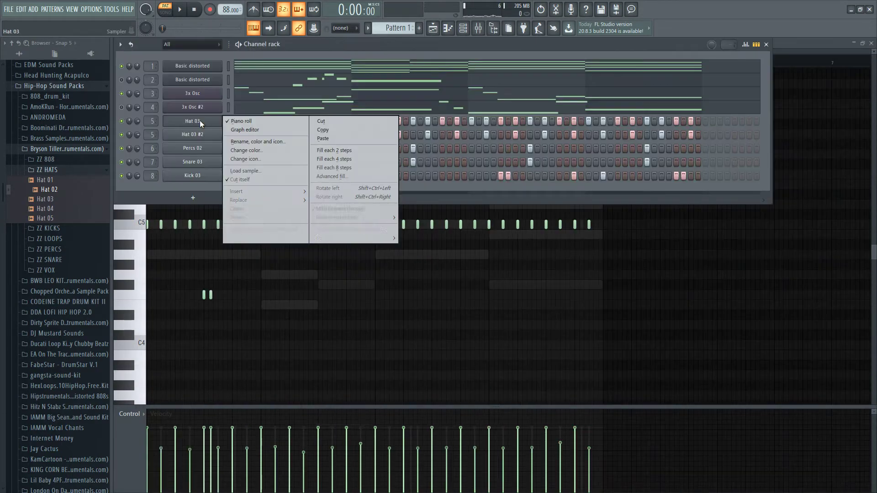
{"action": "left_click", "coordinate": [374, 176]}
{"action": "right_click", "coordinate": [200, 123]}
{"action": "left_click", "coordinate": [352, 159]}
{"action": "key", "text": "space"}
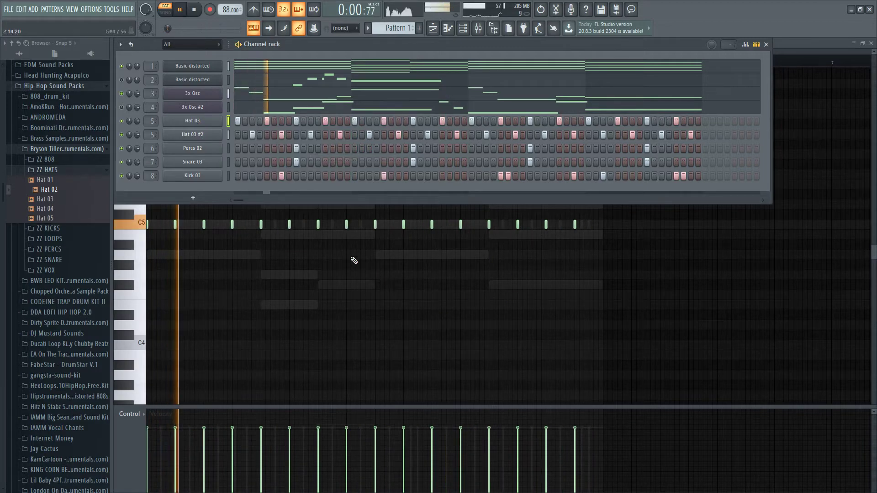
{"action": "key", "text": "space"}
- Examine the Hat 03 #2 channel's sample and cut group settings while listening to the pattern
{"action": "left_click", "coordinate": [198, 138]}
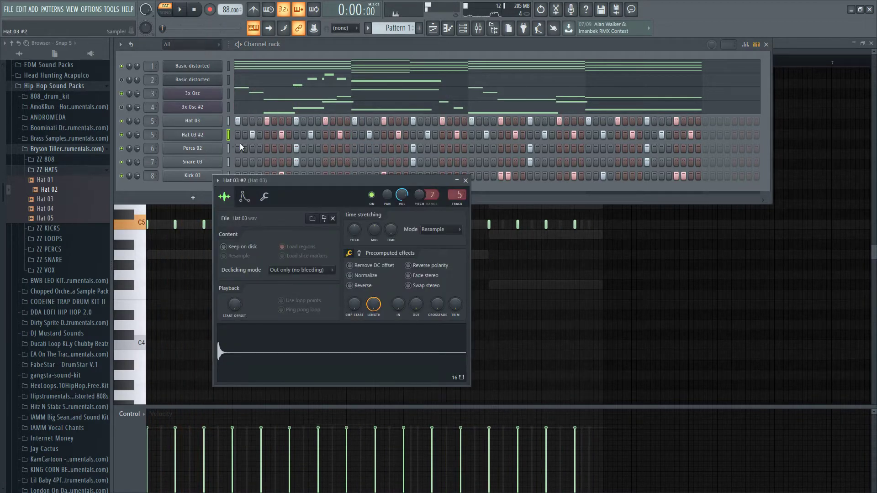
{"action": "scroll", "coordinate": [388, 236], "scroll_direction": "up", "scroll_amount": 3}
{"action": "key", "text": "space"}
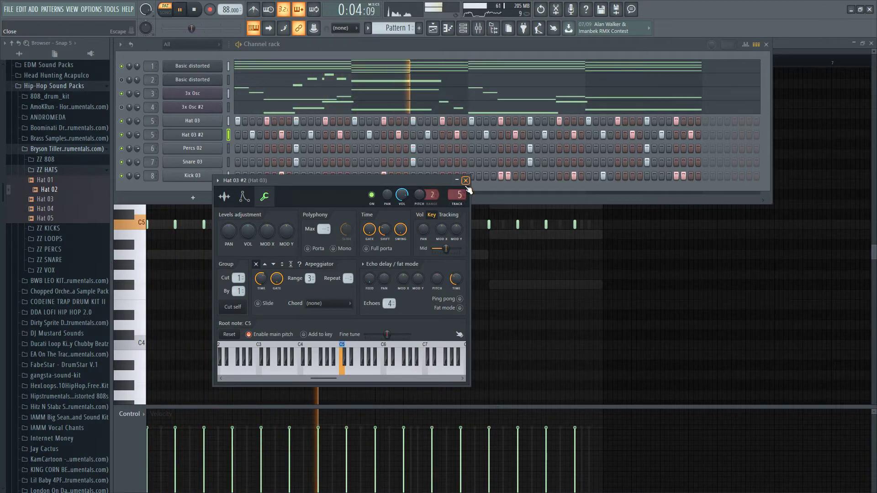
{"action": "left_click", "coordinate": [466, 181]}
{"action": "key", "text": "space"}
- Select all Hat 03 #2 notes in the piano roll and recheck the channel's sample settings during playback
{"action": "right_click", "coordinate": [208, 136]}
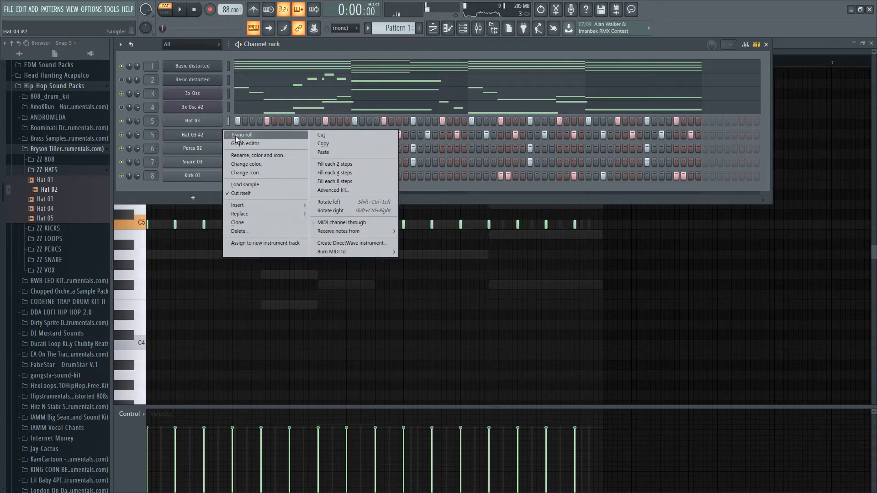
{"action": "left_click", "coordinate": [247, 141]}
{"action": "key", "text": "ctrl+a"}
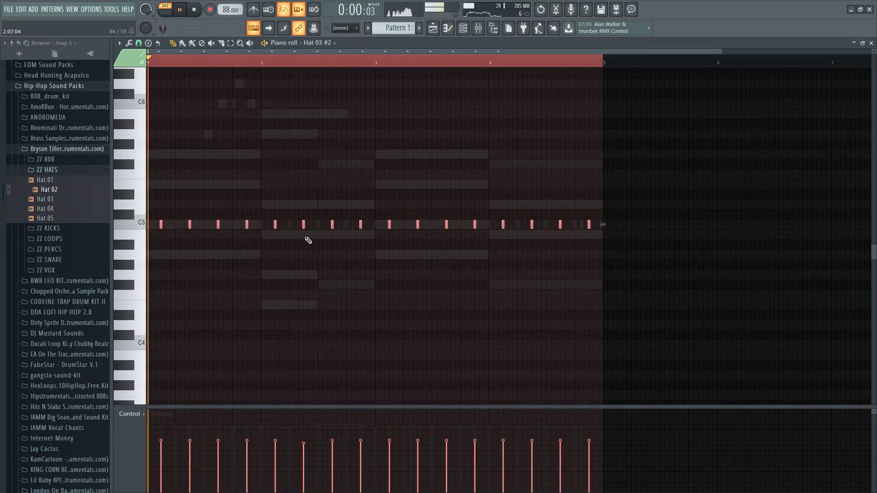
{"action": "key", "text": "F6"}
{"action": "left_click", "coordinate": [206, 135]}
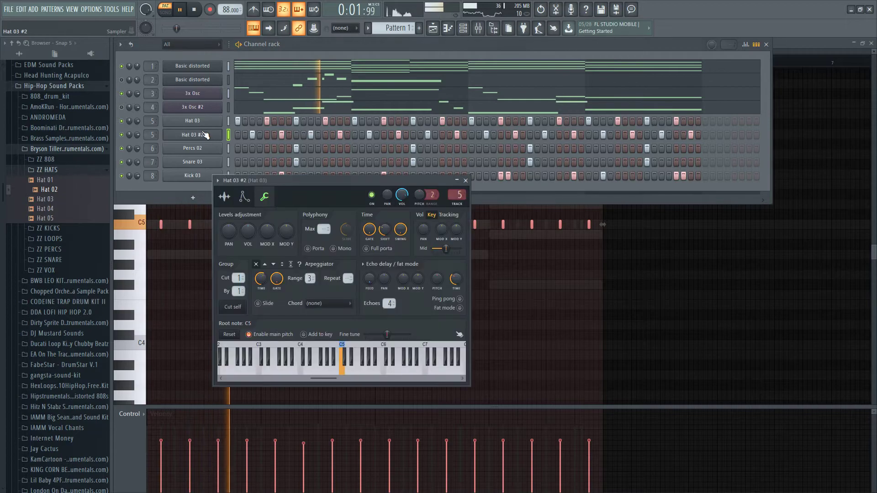
{"action": "left_click", "coordinate": [224, 196]}
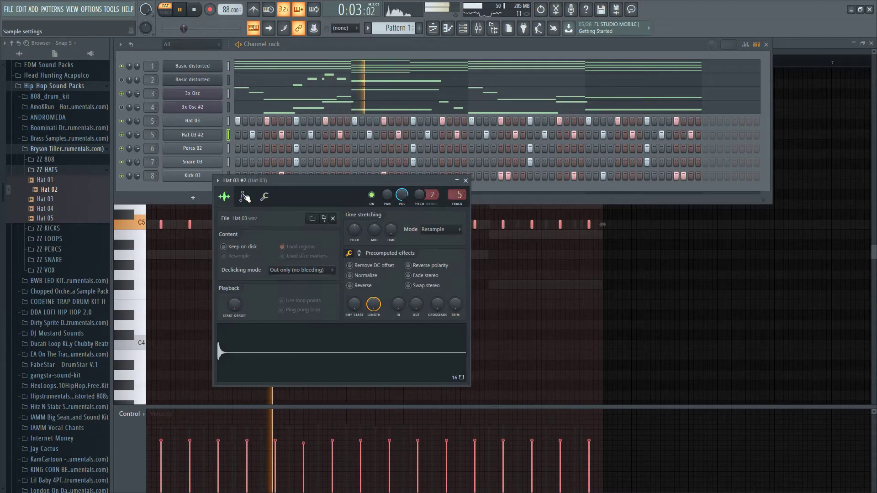
{"action": "left_click", "coordinate": [466, 181]}
- Insert a third HalfTime in slot 3 of the Hat 03 mixer track
{"action": "key", "text": "F6"}
{"action": "key", "text": "F9"}
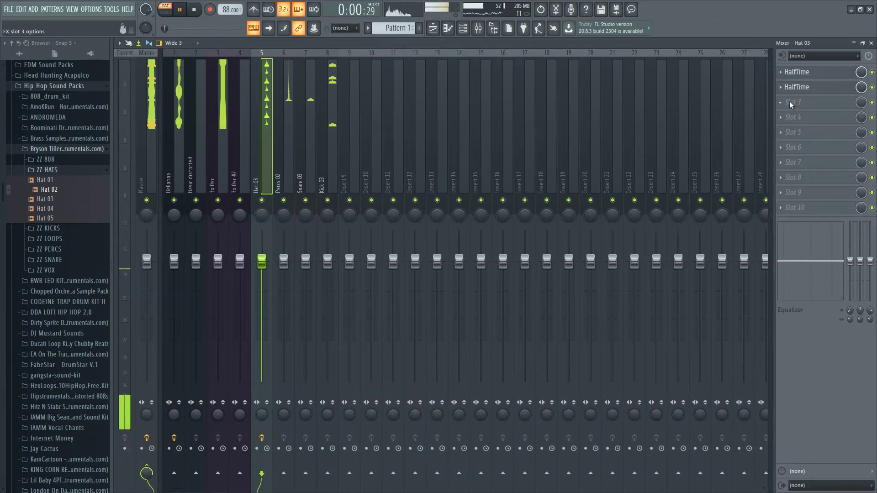
{"action": "left_click", "coordinate": [789, 103]}
{"action": "left_click", "coordinate": [611, 37]}
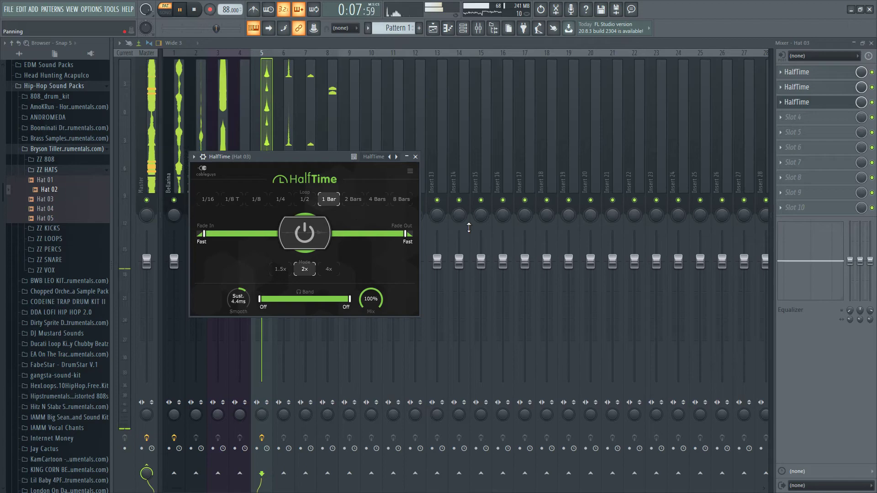
- Raise the low band limit of the third HalfTime on the Hat 03 mixer track to slightly above 498 Hz
{"action": "left_click_drag", "start_coordinate": [259, 299], "coordinate": [301, 299]}
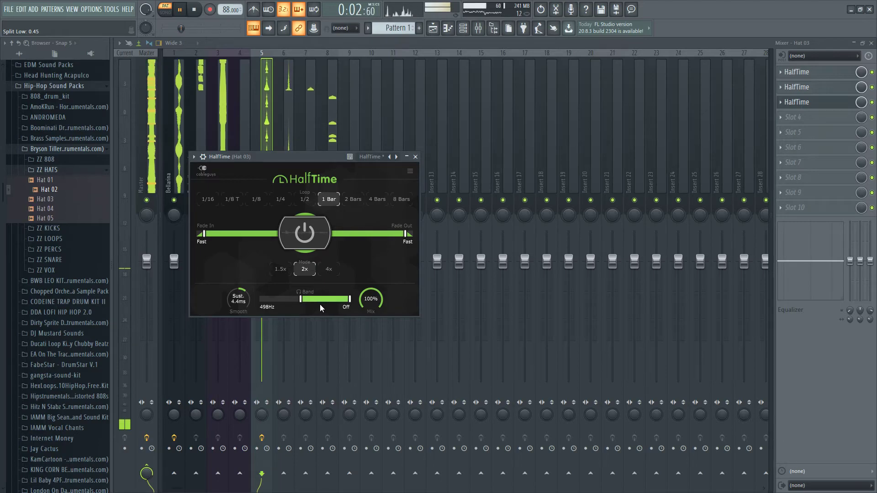
{"action": "left_click_drag", "start_coordinate": [302, 302], "coordinate": [307, 302]}
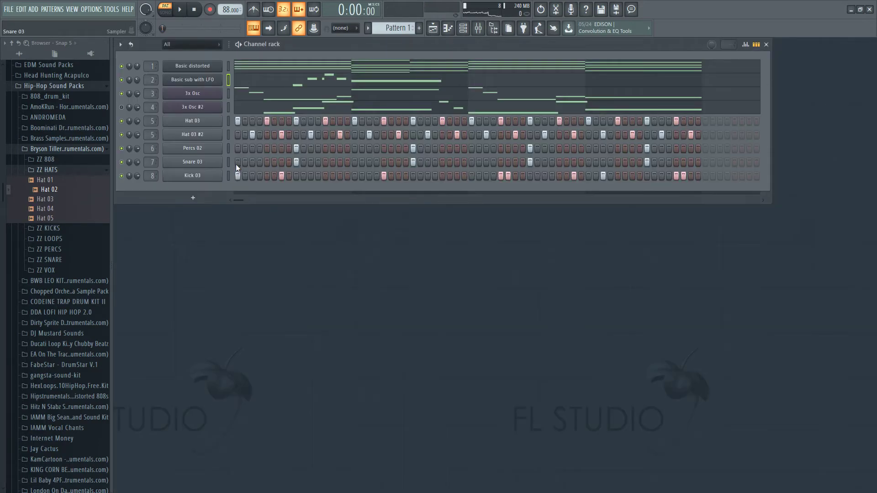
- Cut the steps from both Hat 03 channels and split the rest of Pattern 1 by channel
{"action": "left_click", "coordinate": [368, 29]}
{"action": "left_click", "coordinate": [229, 123]}
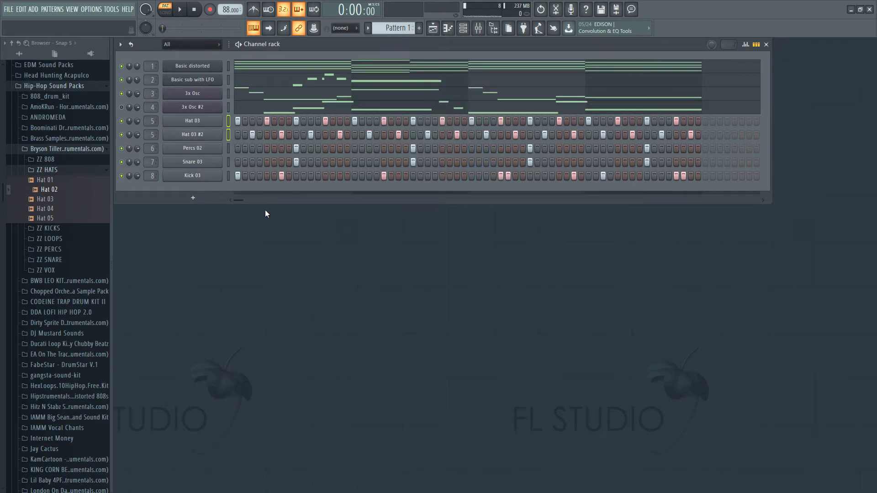
{"action": "key", "text": "ctrl+x"}
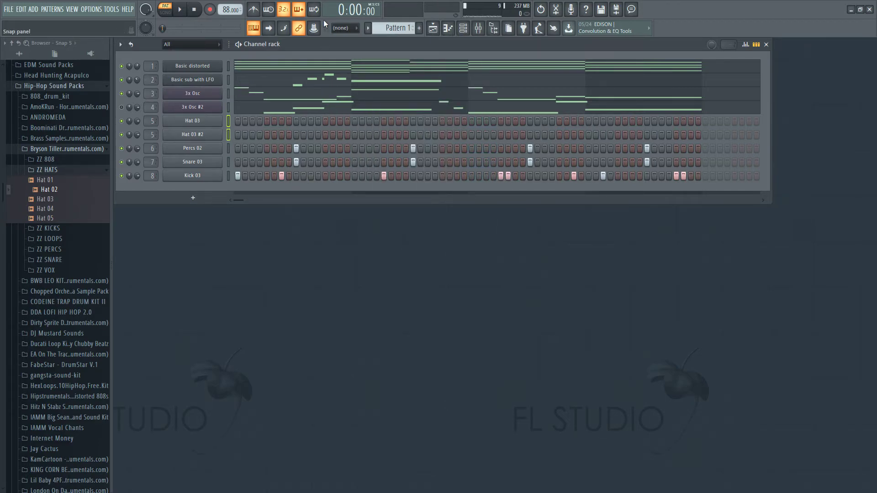
{"action": "left_click", "coordinate": [367, 28]}
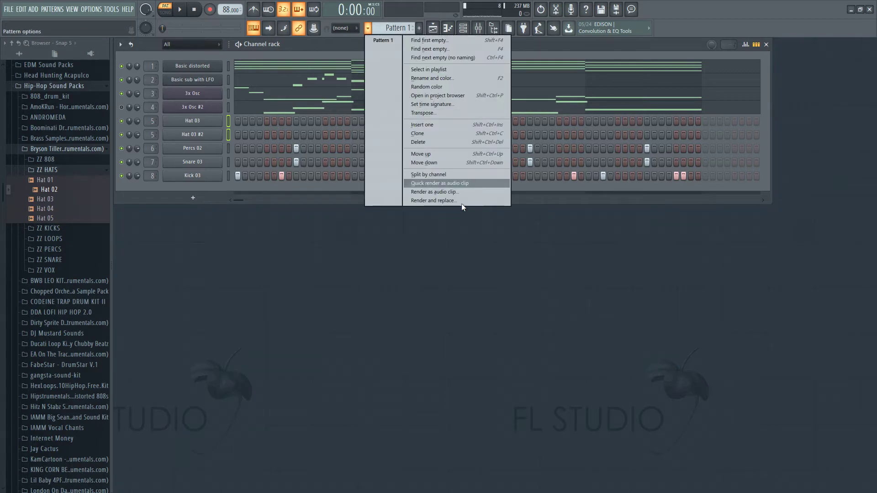
{"action": "left_click", "coordinate": [440, 172]}
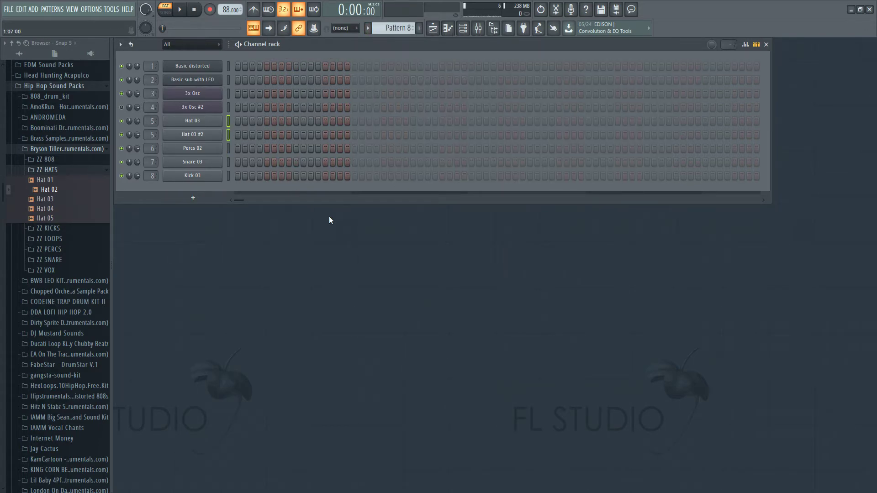
- Paste the cut hat steps into the empty Pattern 8 and cycle through the split patterns to check them
{"action": "key", "text": "ctrl+v"}
{"action": "key", "text": "KP_Add"}
{"action": "key", "text": "KP_Add"}
{"action": "key", "text": "KP_Add"}
{"action": "key", "text": "KP_Add"}
{"action": "key", "text": "KP_Add"}
{"action": "key", "text": "KP_Add"}
{"action": "key", "text": "KP_Add"}
{"action": "key", "text": "KP_Add"}
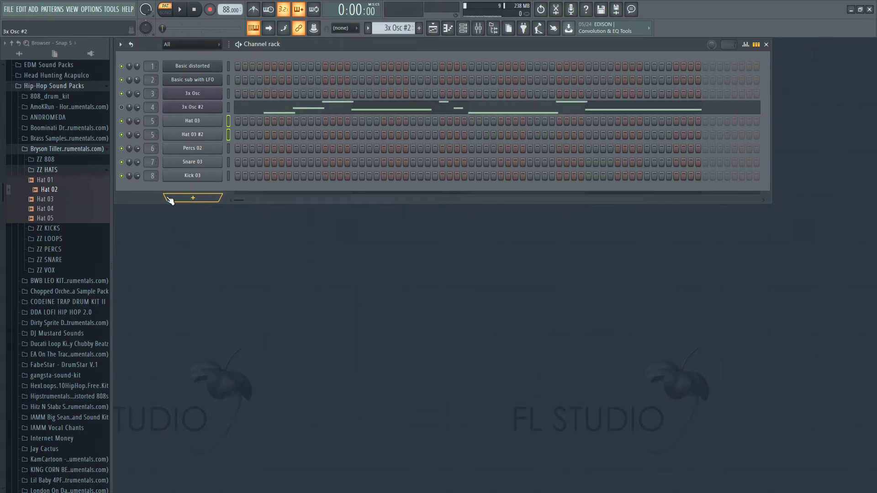
{"action": "key", "text": "KP_Add"}
{"action": "key", "text": "KP_Add"}
{"action": "key", "text": "KP_Add"}
- Place Pattern 8 at the start of Track 3 in the playlist and play it in song mode
{"action": "key", "text": "F5"}
{"action": "left_click", "coordinate": [435, 132]}
{"action": "left_click_drag", "start_coordinate": [434, 132], "coordinate": [270, 132]}
{"action": "key", "text": "l"}
{"action": "scroll", "coordinate": [303, 156], "scroll_direction": "up", "scroll_amount": 3}
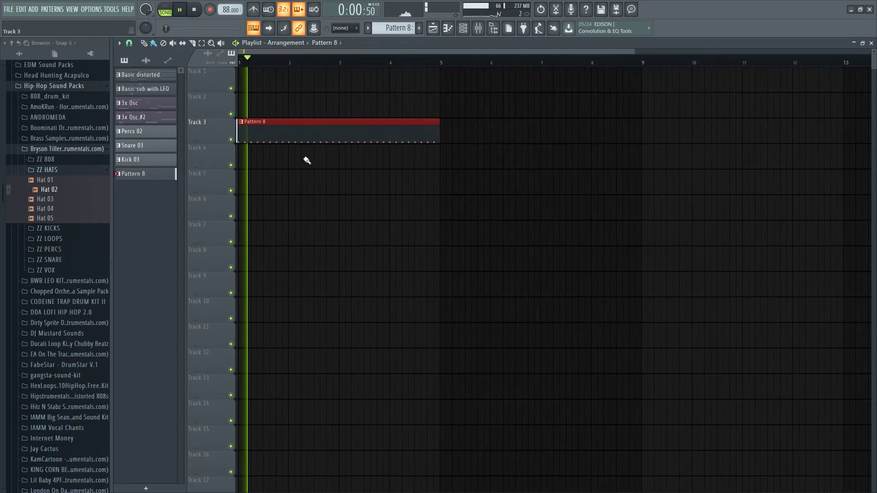
- Stop playback, select the time range covering Pattern 8's bars 1 to 4 and consolidate the clip to audio
{"action": "key", "text": "space"}
{"action": "left_click_drag", "start_coordinate": [616, 64], "coordinate": [26, 74]}
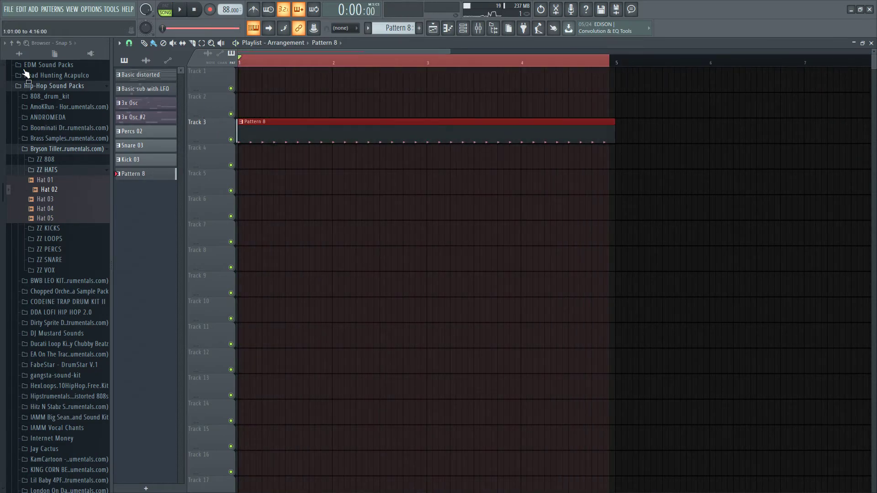
{"action": "key", "text": "ctrl+alt+c"}
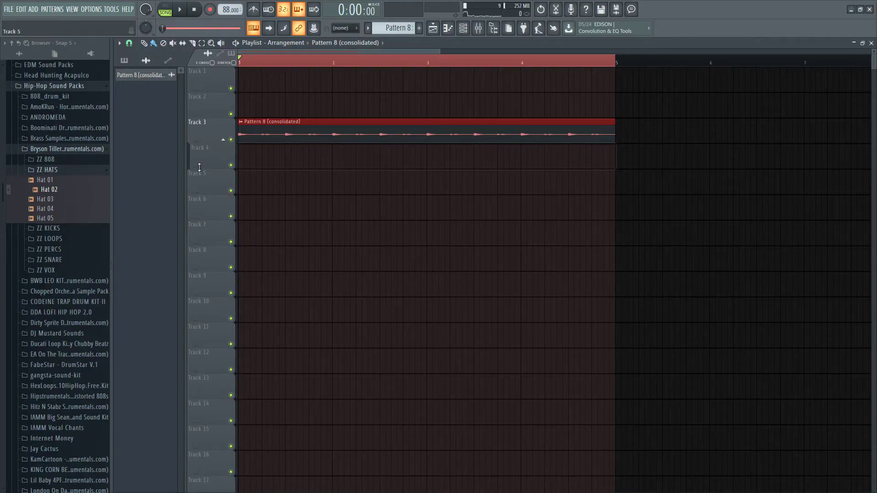
- Ungroup Track 4 from the track above, move the consolidated Pattern 8 clip onto it and play it back
{"action": "right_click", "coordinate": [200, 167]}
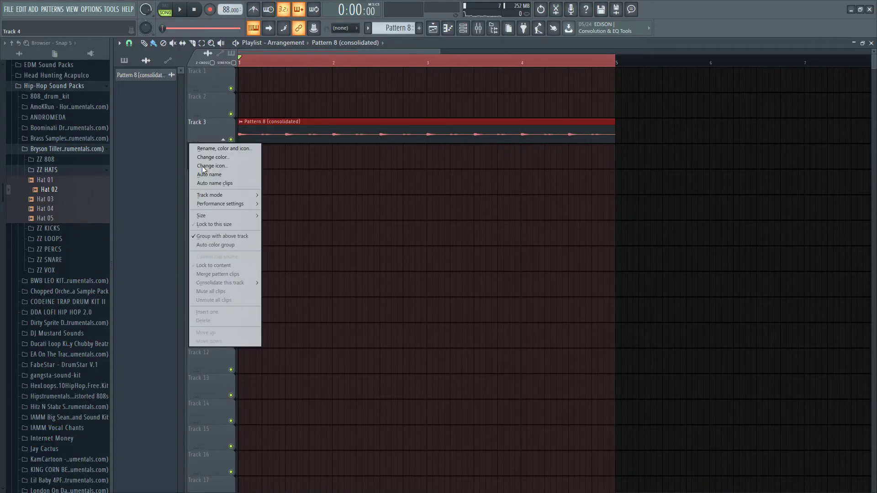
{"action": "left_click", "coordinate": [219, 236]}
{"action": "left_click_drag", "start_coordinate": [288, 128], "coordinate": [288, 153]}
{"action": "key", "text": "space"}
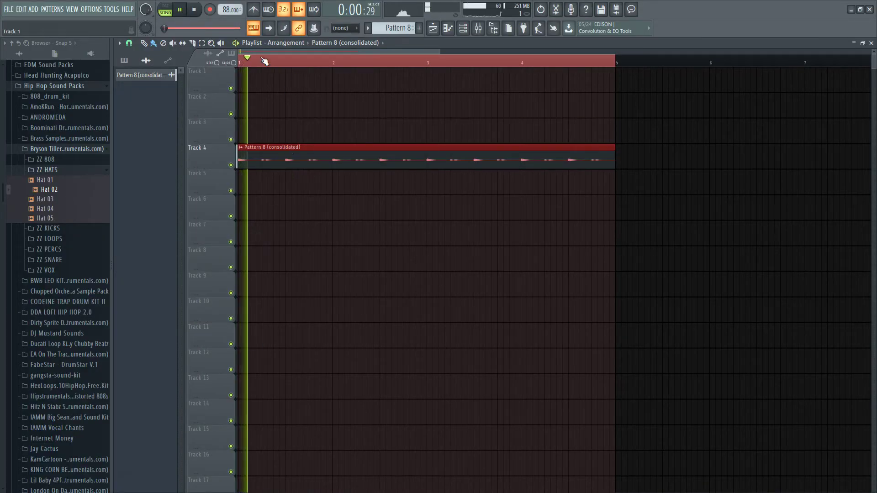
{"action": "left_click", "coordinate": [374, 154]}
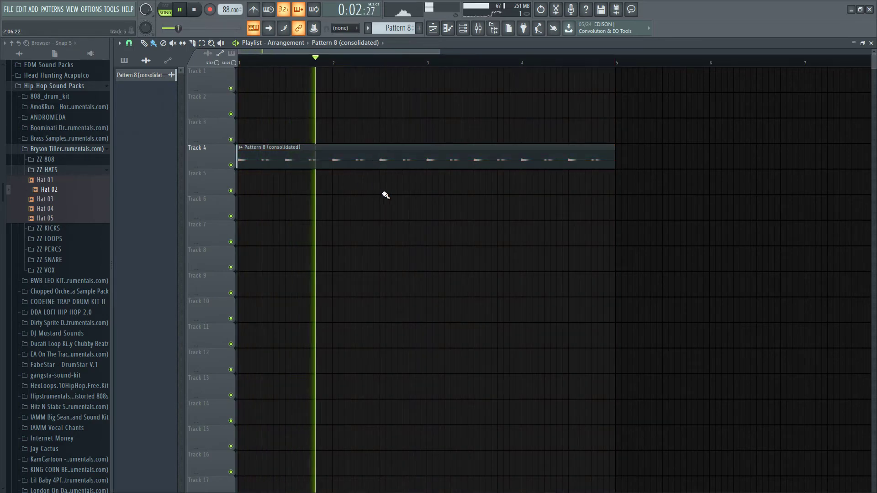